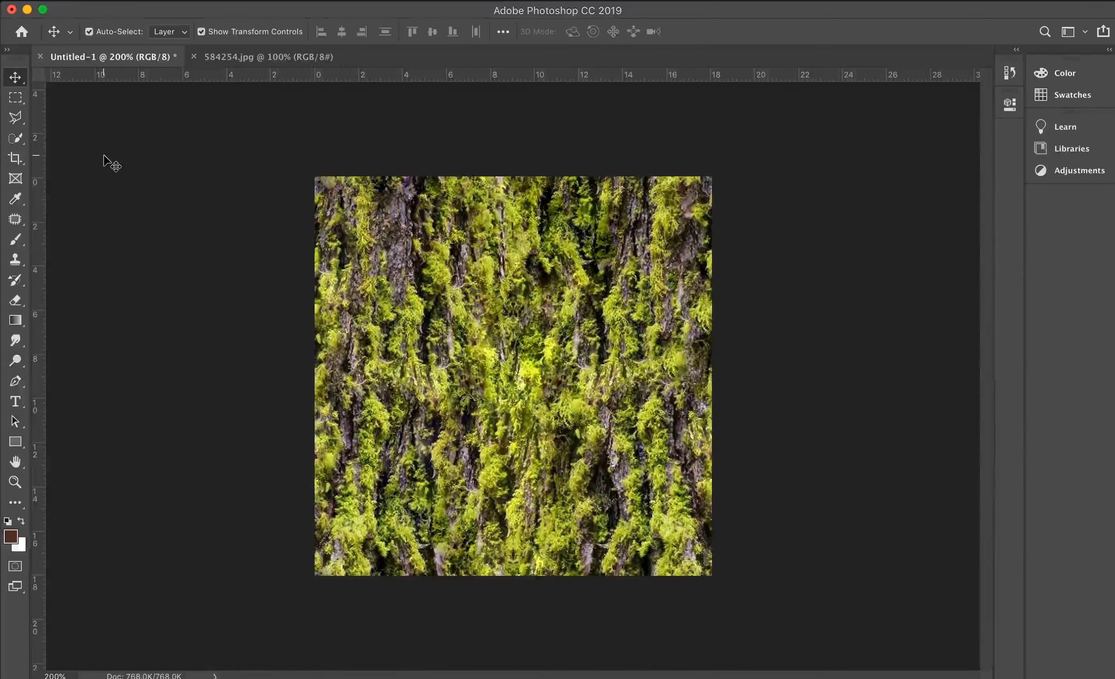
- Browse for a file to open in the "reference images" folder inside "the north" in Dropbox
key("super+o")
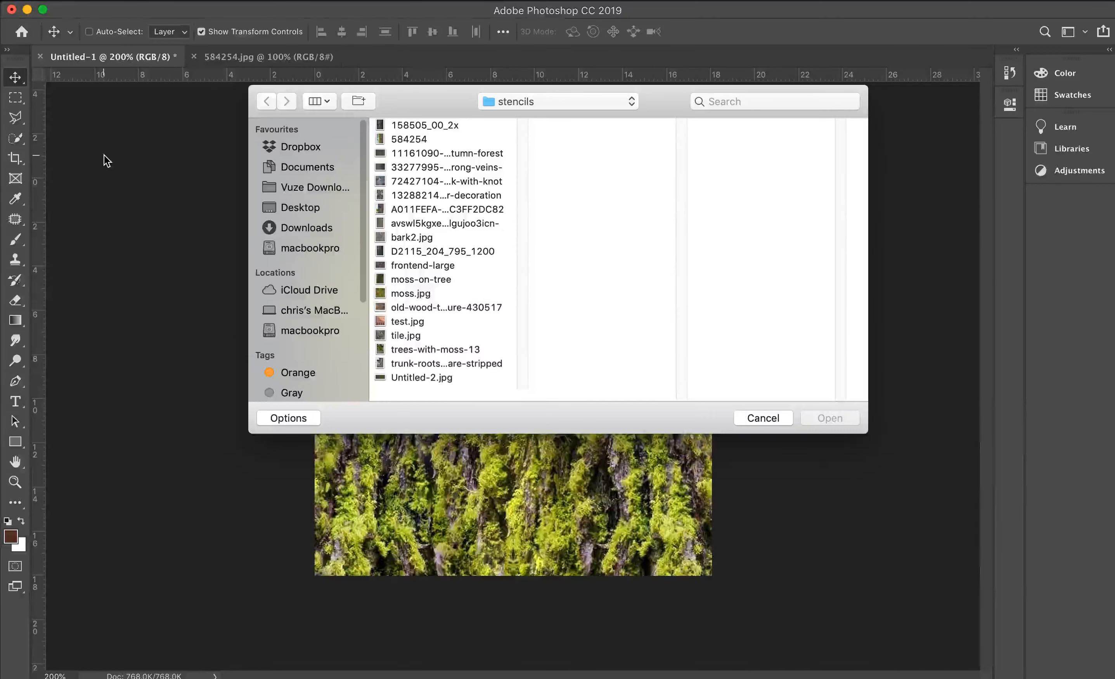
left_click(312, 146)
scroll(465, 337, "down", 5)
left_click(430, 380)
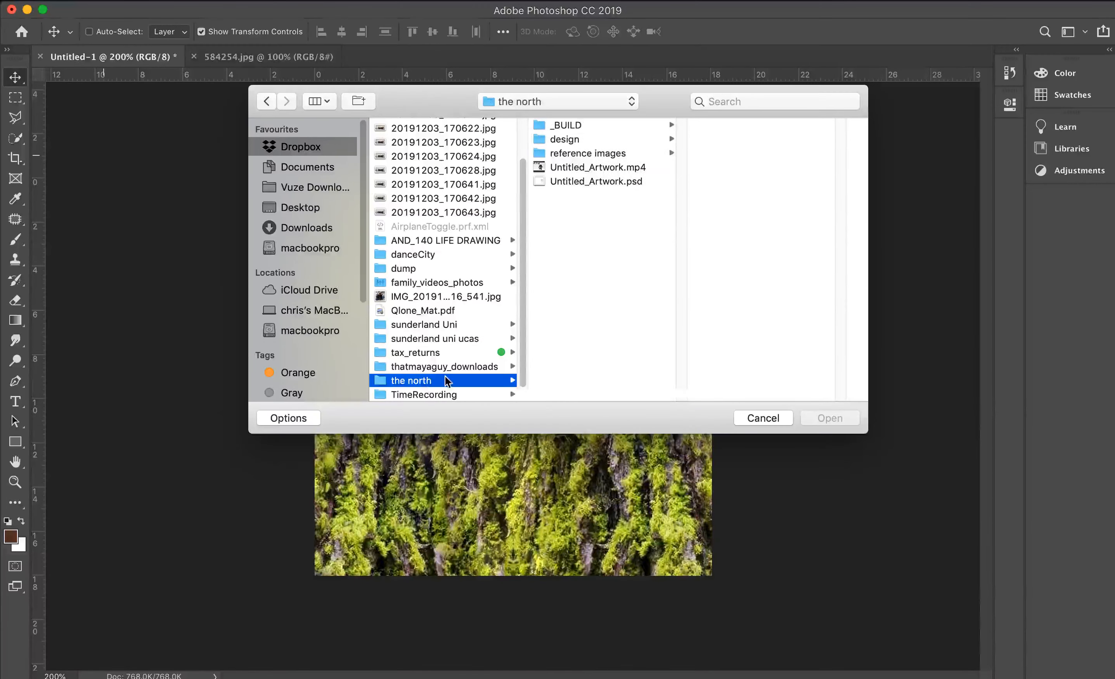
left_click(607, 155)
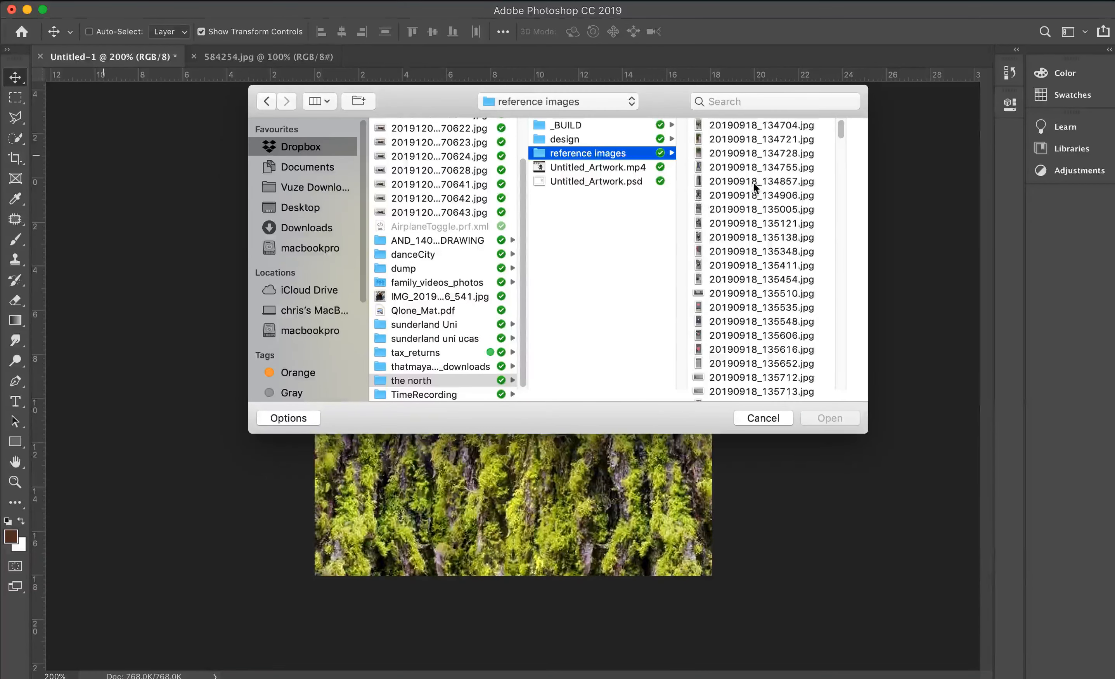
- Preview the reference photos and open the corner building photo 20191115_123133.jpg
left_click(753, 182)
key("Down")
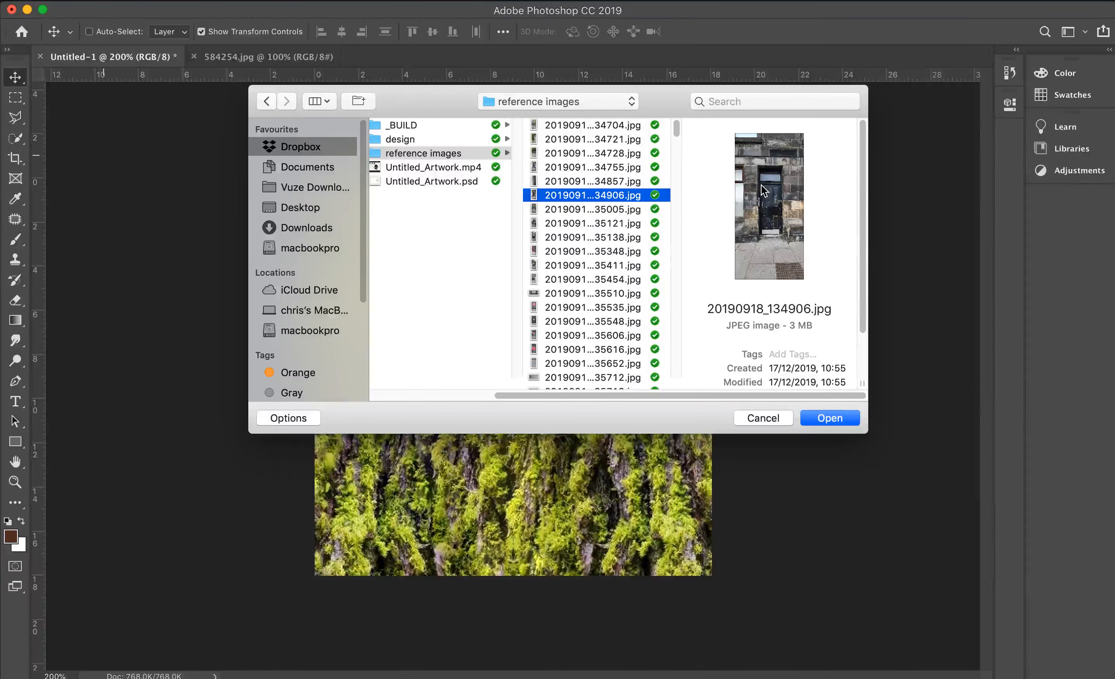
scroll(567, 309, "down", 15)
scroll(567, 309, "down", 10)
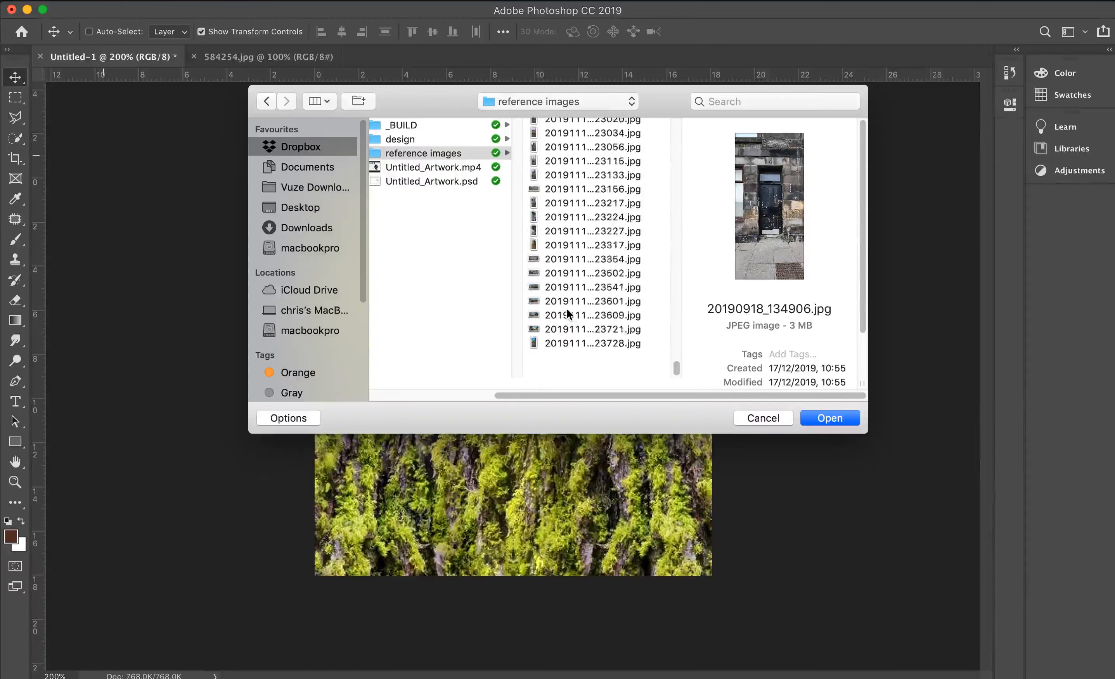
left_click(585, 377)
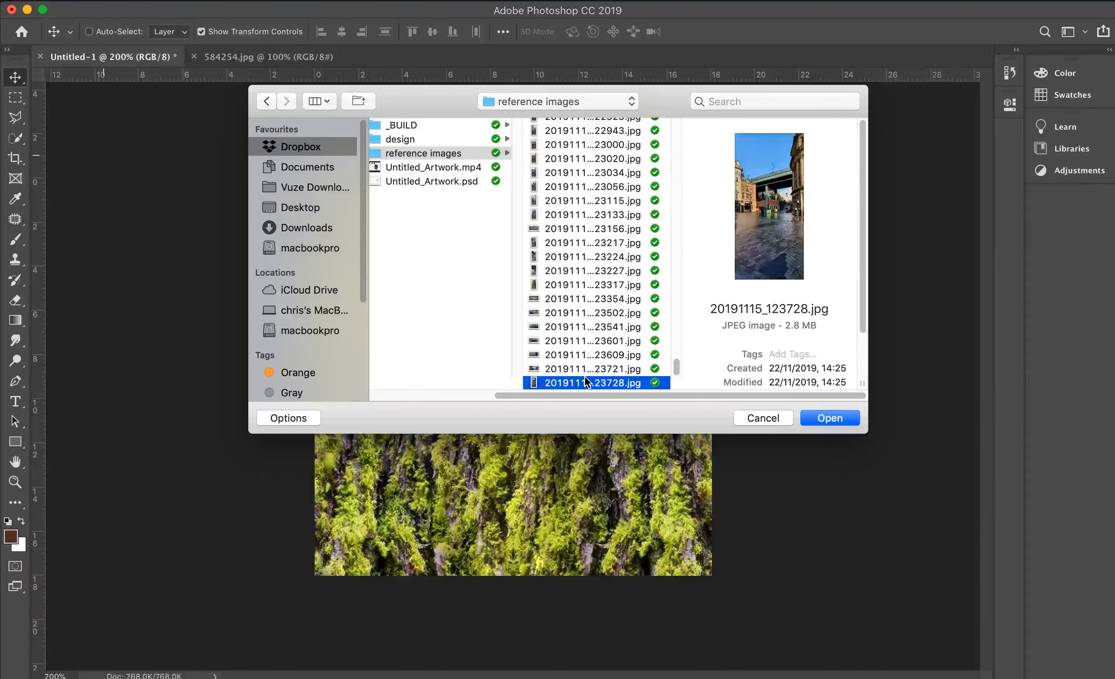
key("Up")
key("Up")
key("Up")
key("Down")
key("Down")
key("Up")
key("Up")
key("Up")
key("Up")
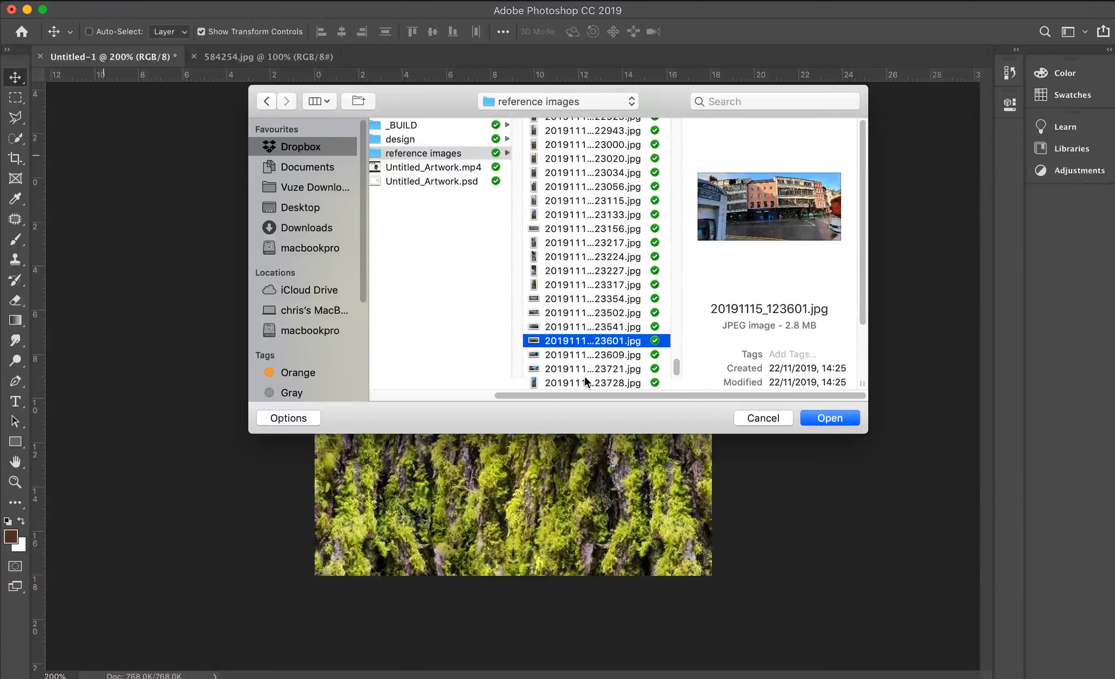
key("Up")
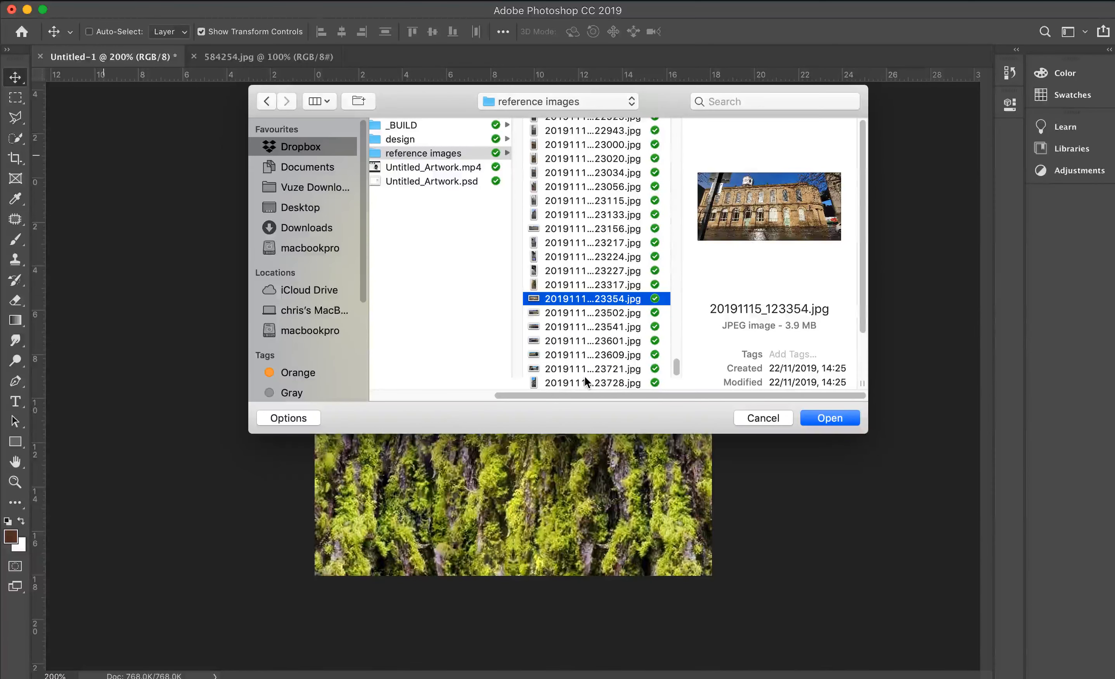
key("Up")
key("Down")
key("Up")
key("Up")
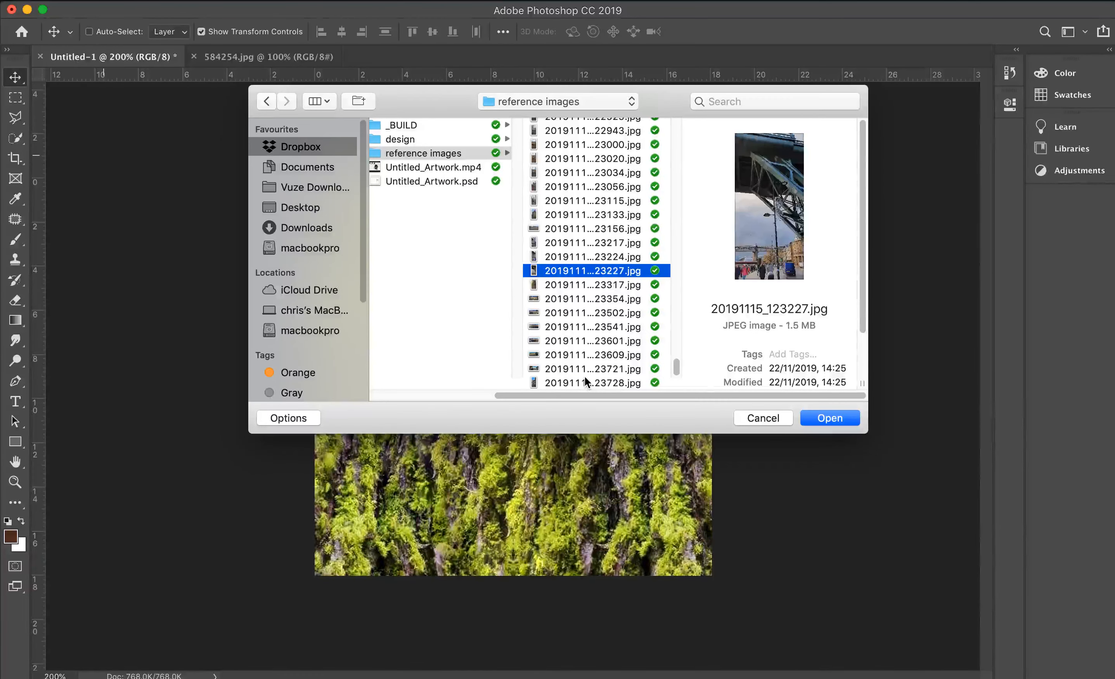
key("Up")
key("Up")
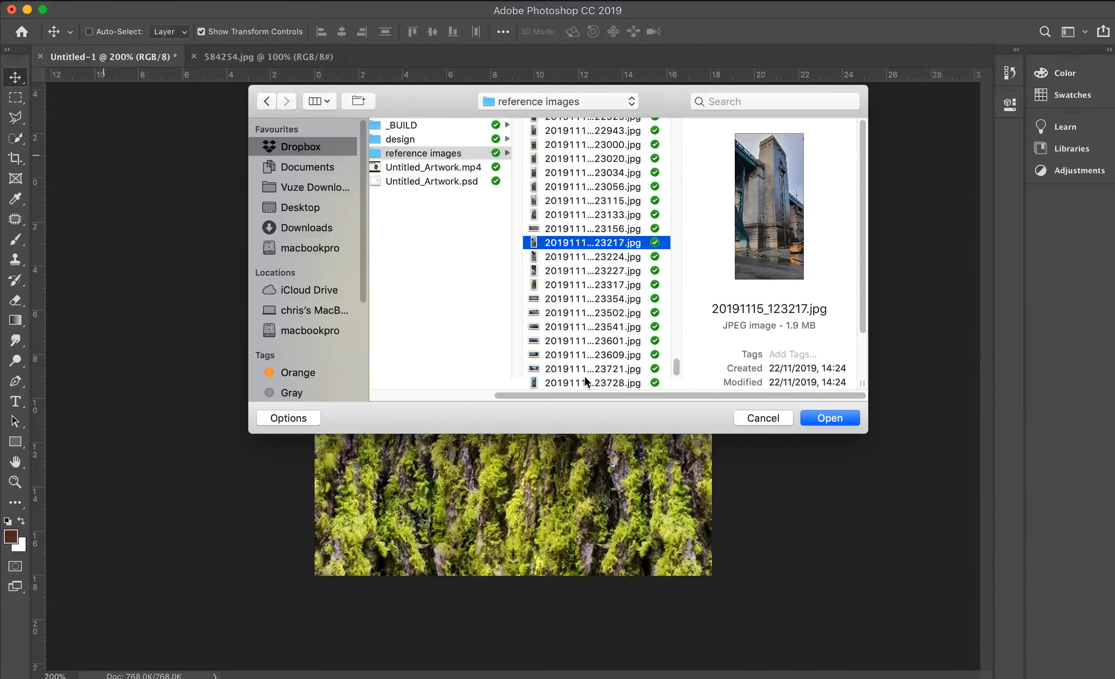
key("Up")
key("Up")
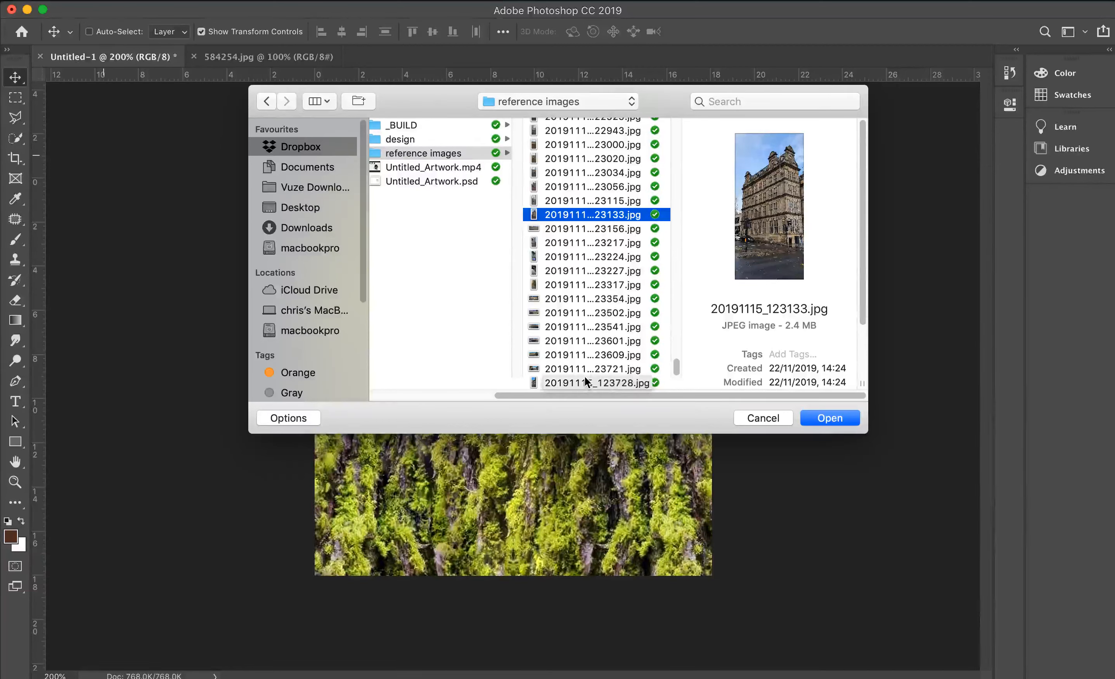
left_click(827, 421)
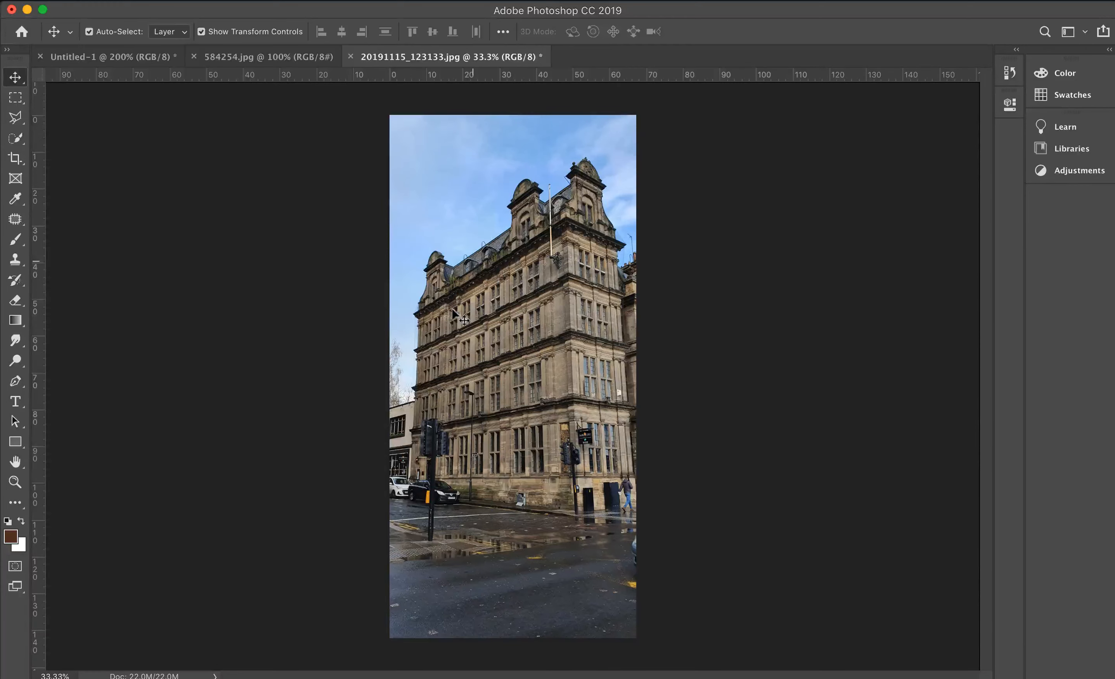
- Review the mossy tree photo 584254.jpg and the Untitled-1 moss texture, and return to the building photo
left_click(264, 59)
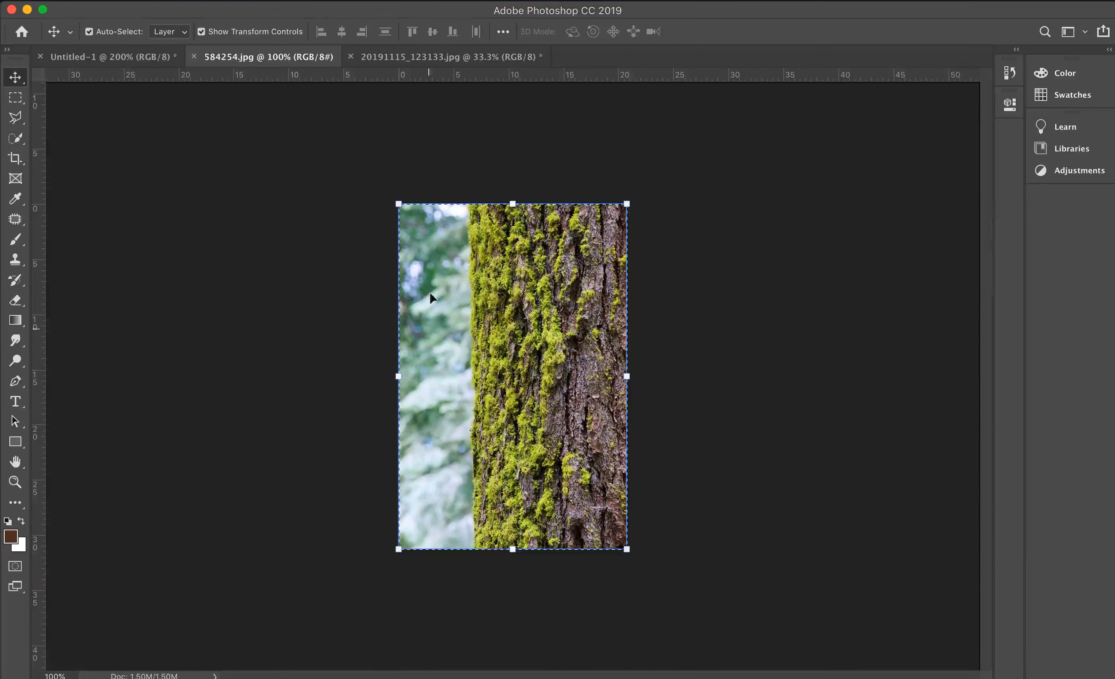
left_click(151, 59)
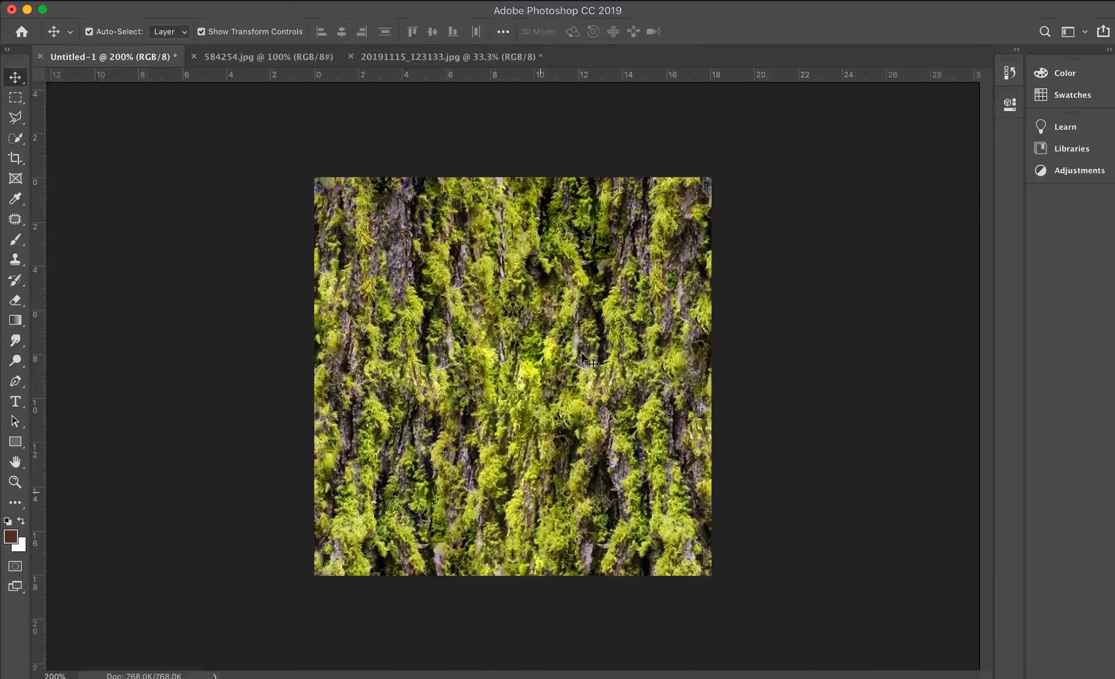
left_click(448, 56)
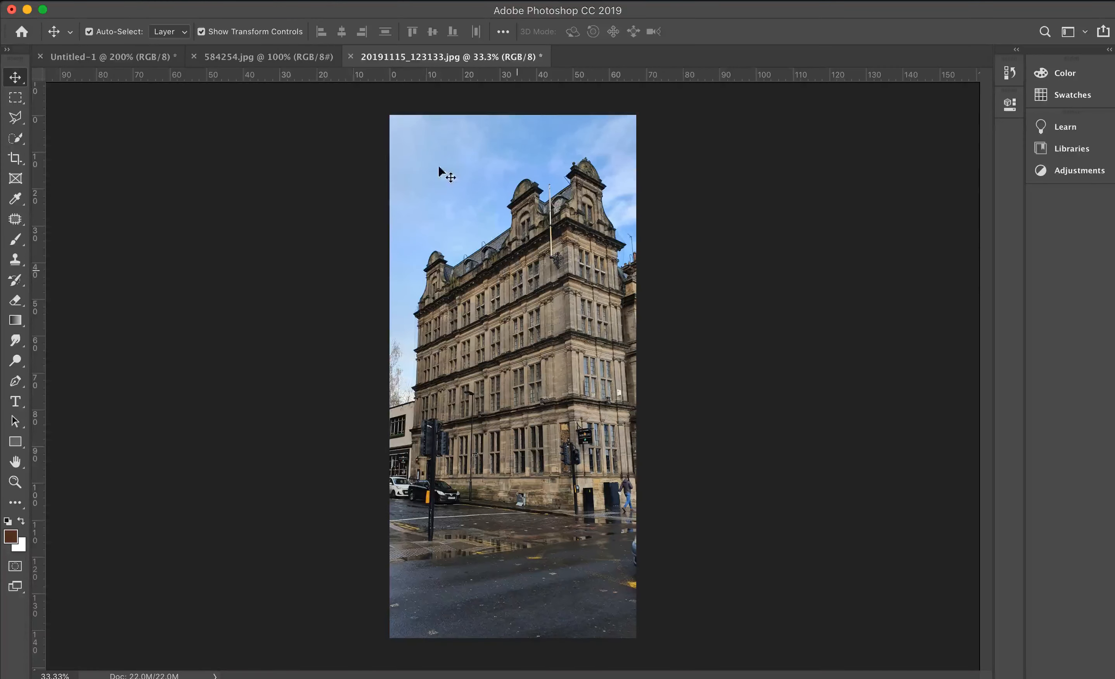
- Open the building photo in the Camera Raw filter and set the Transform tool's Upright mode to Guided
left_click(387, 5)
left_click(470, 89)
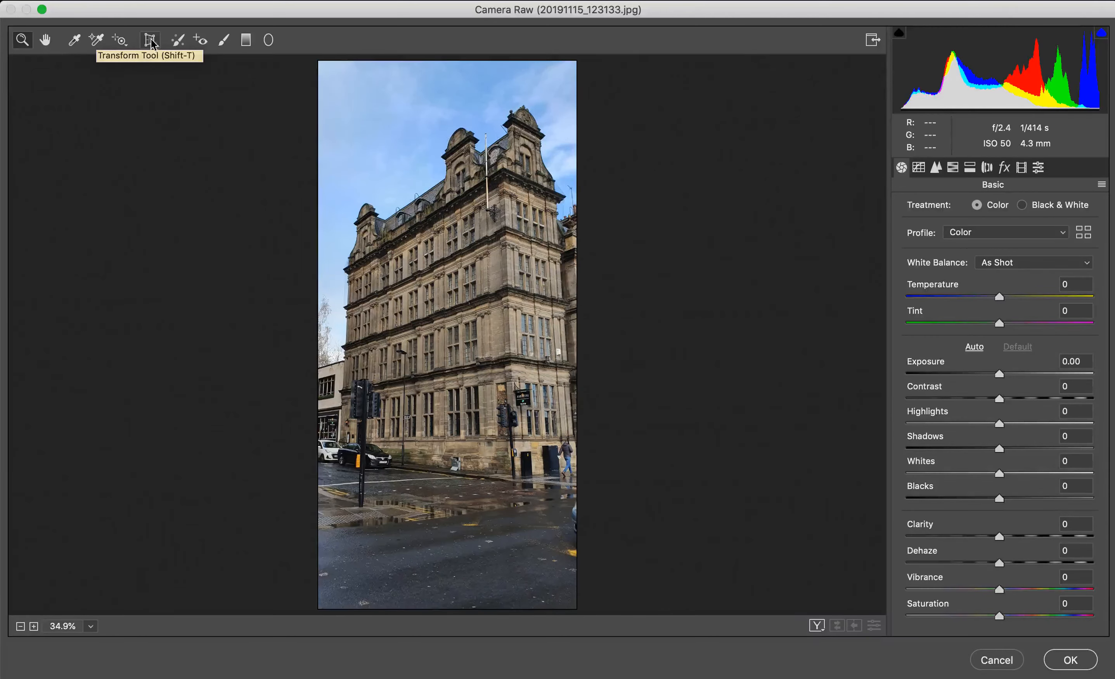
left_click(151, 40)
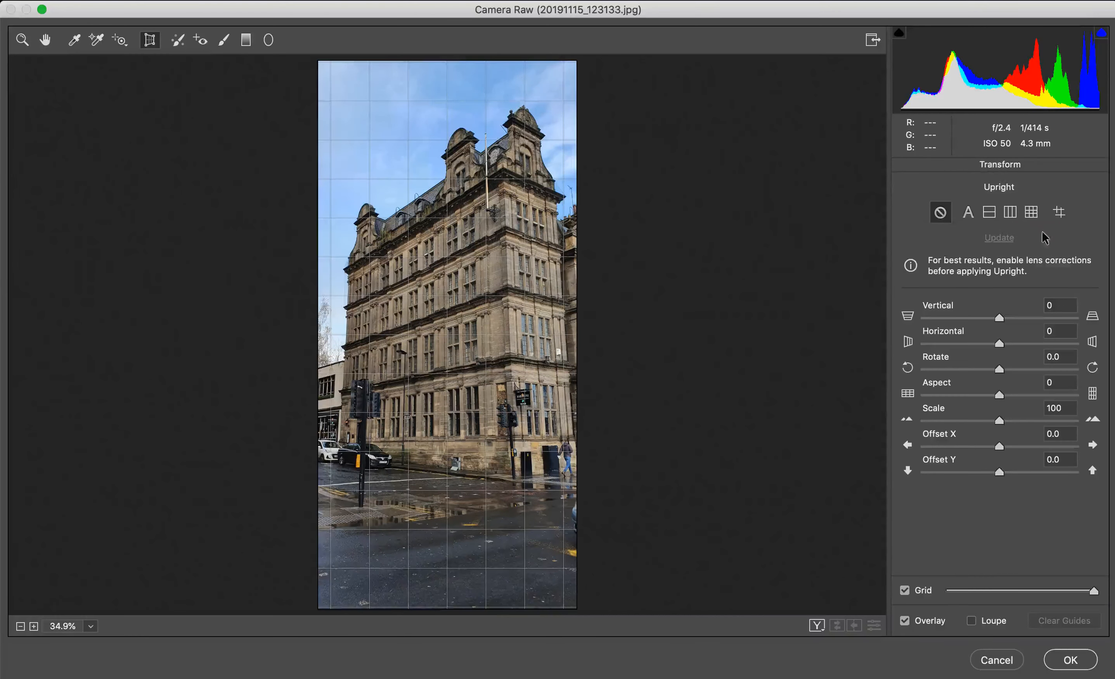
left_click(1059, 212)
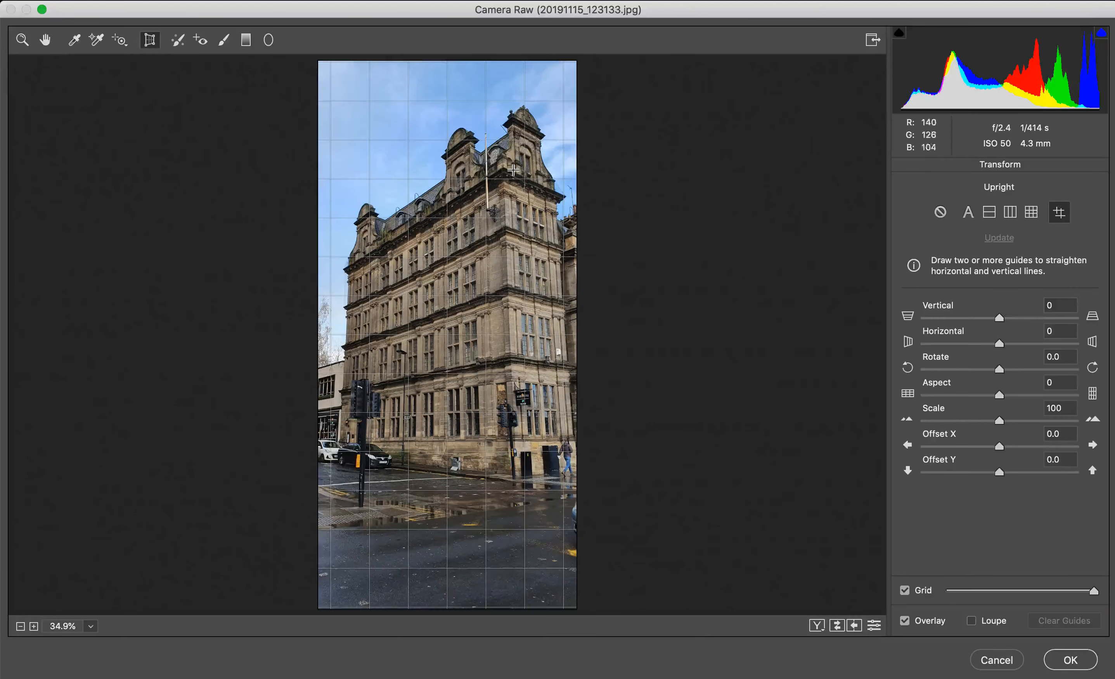
- Draw two horizontal guides along the facade's roof cornice and a lower ledge, and fine-tune their endpoints to the stonework
mouse_move(512, 164)
left_mouse_down()
mouse_move(286, 281)
mouse_move(340, 268)
left_mouse_up()
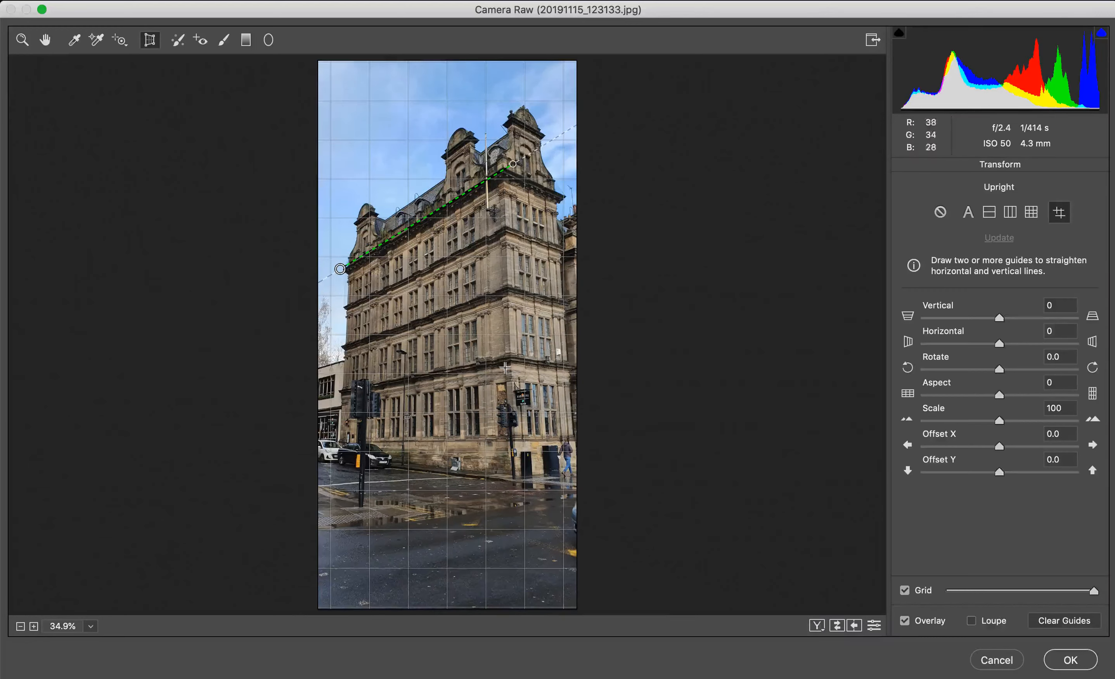
left_click_drag(523, 355, 335, 394)
left_click_drag(545, 345, 543, 342)
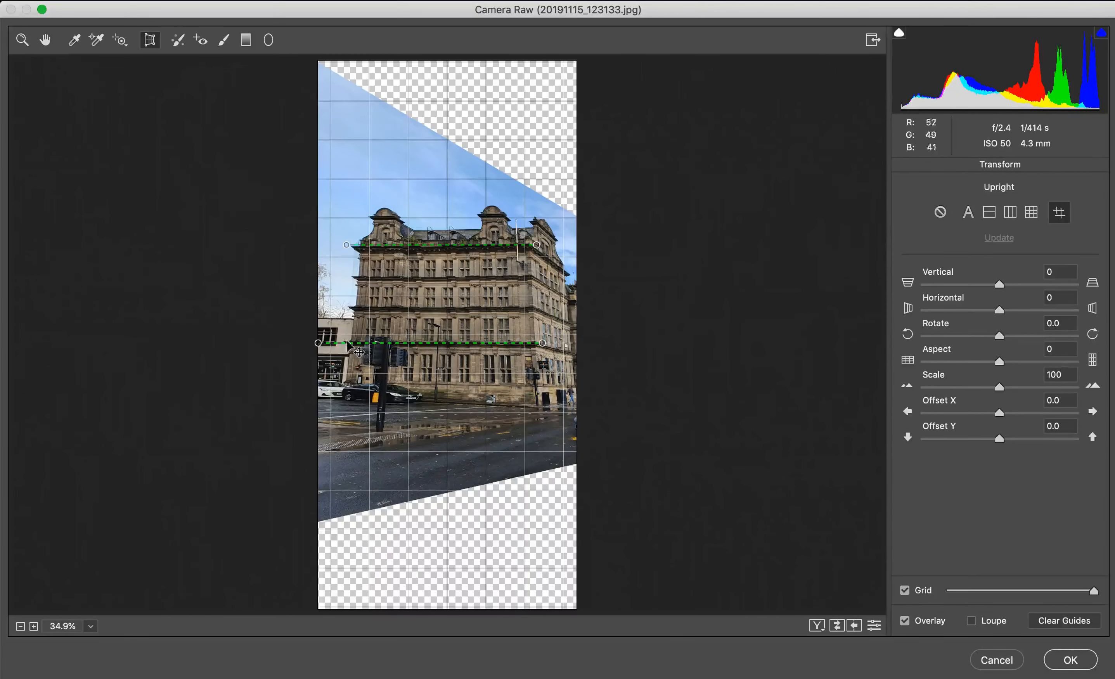
left_click_drag(319, 342, 329, 343)
left_click_drag(346, 245, 343, 245)
left_click_drag(537, 246, 537, 246)
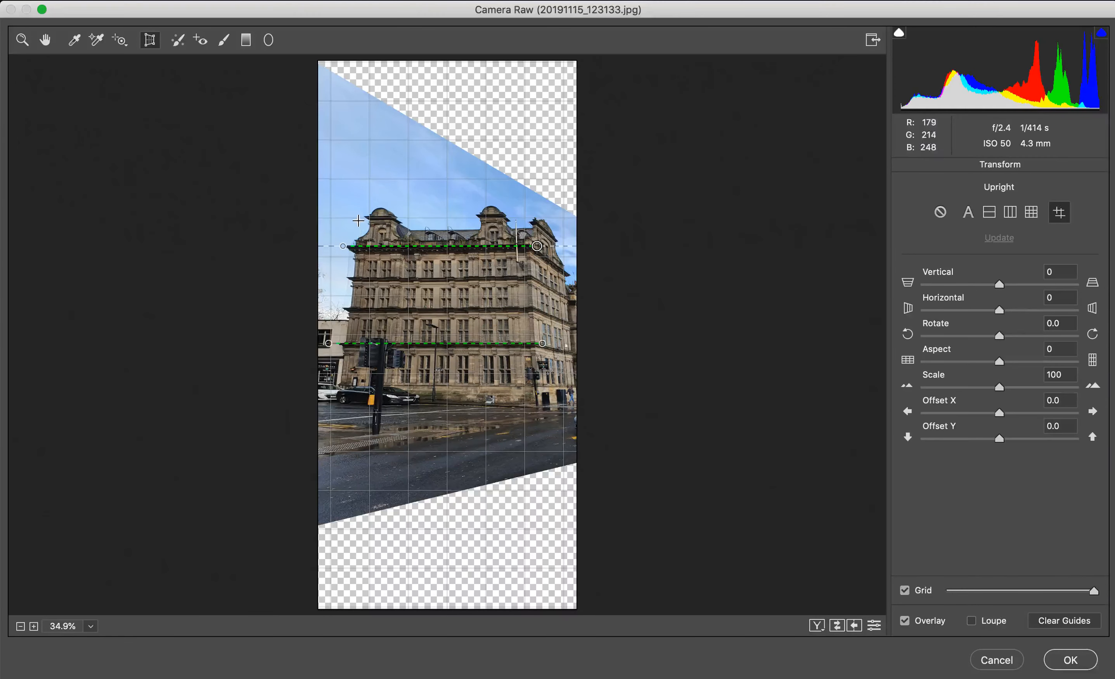
- Draw vertical guides along both side edges of the main facade, fine-tune the second one, and apply the perspective correction
left_click_drag(361, 215, 336, 412)
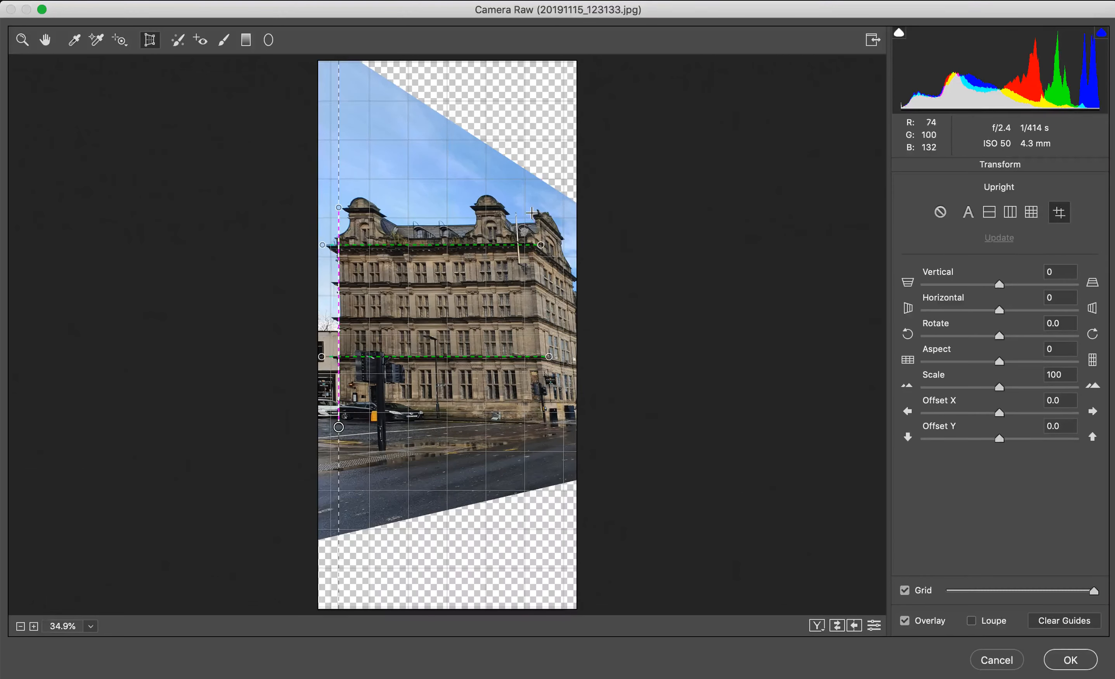
left_click_drag(534, 212, 546, 444)
left_click_drag(542, 210, 540, 209)
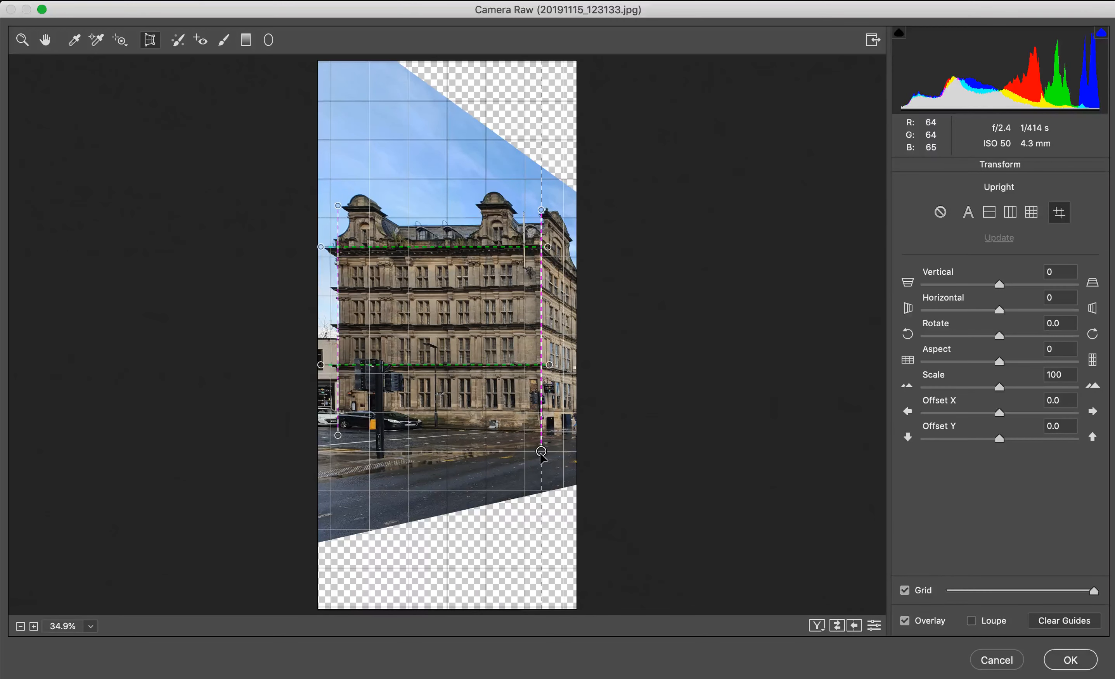
left_click_drag(541, 452, 542, 450)
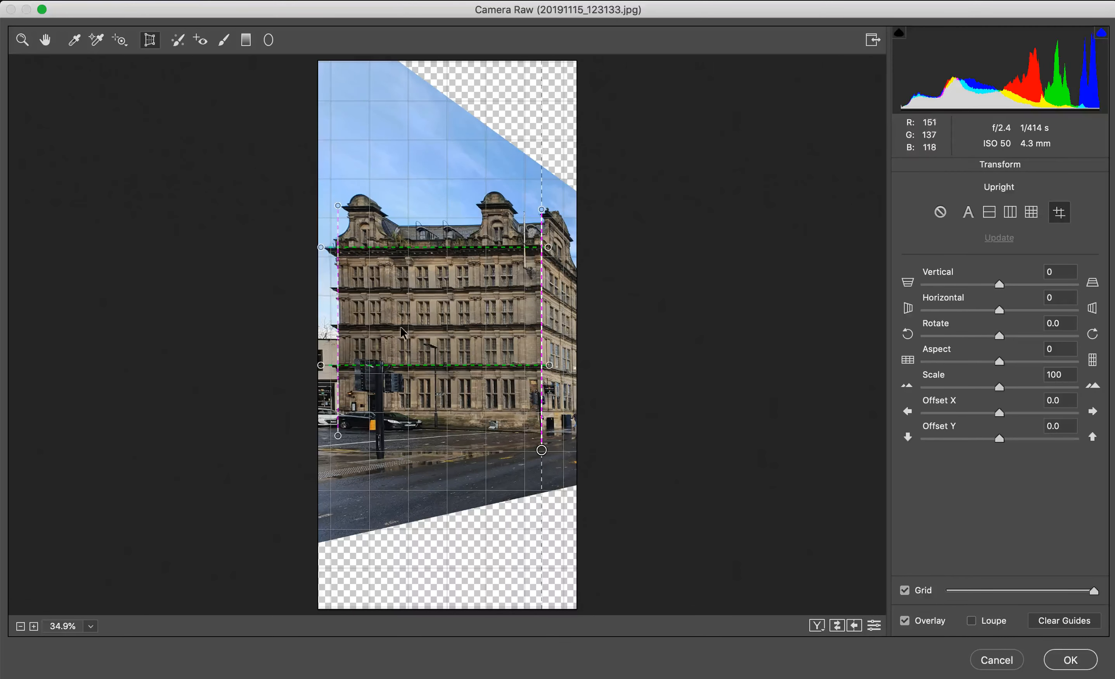
left_click(1057, 659)
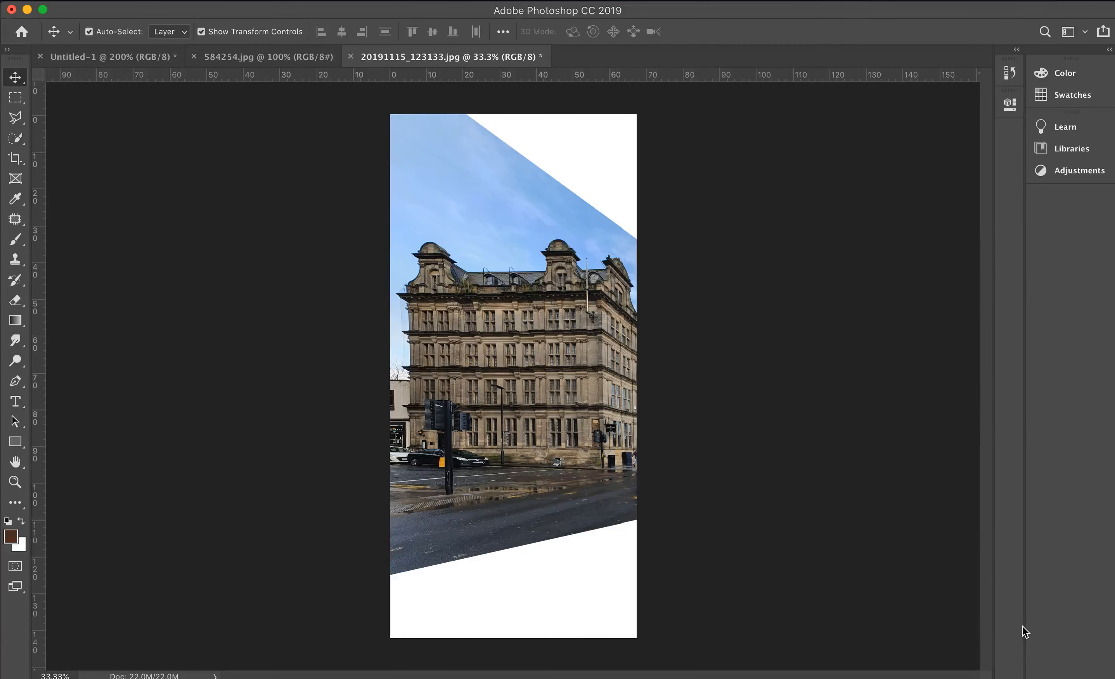
- Try to reopen the original 20191115_123133.jpg from the reference images folder for comparison with the straightened version
key("super+o")
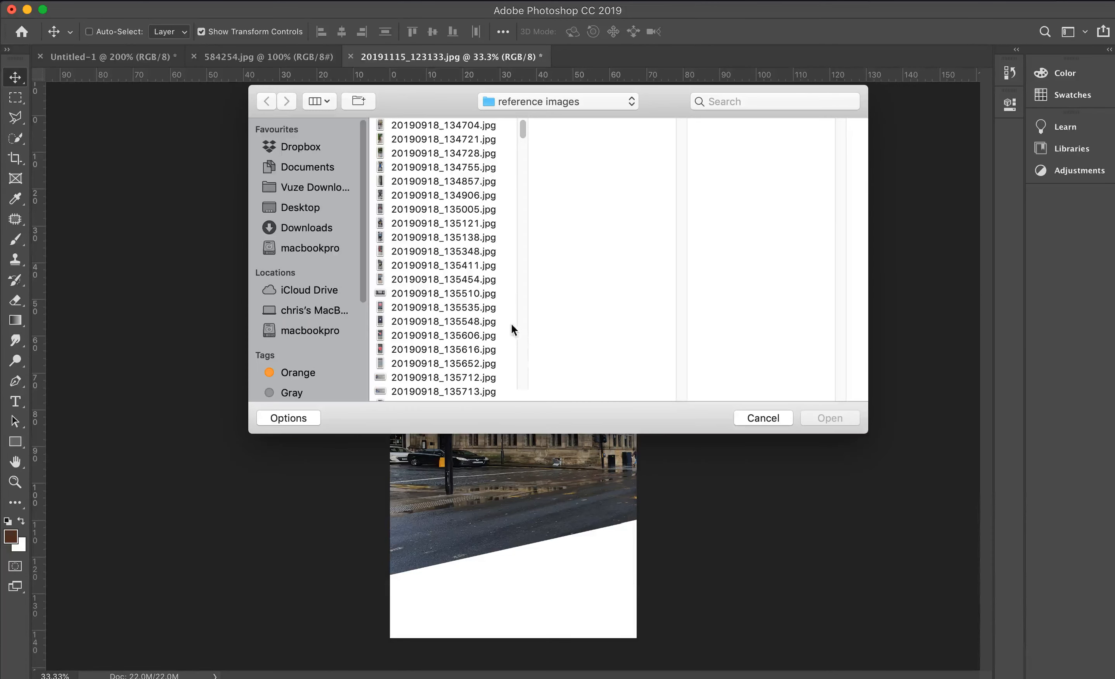
left_click(469, 321)
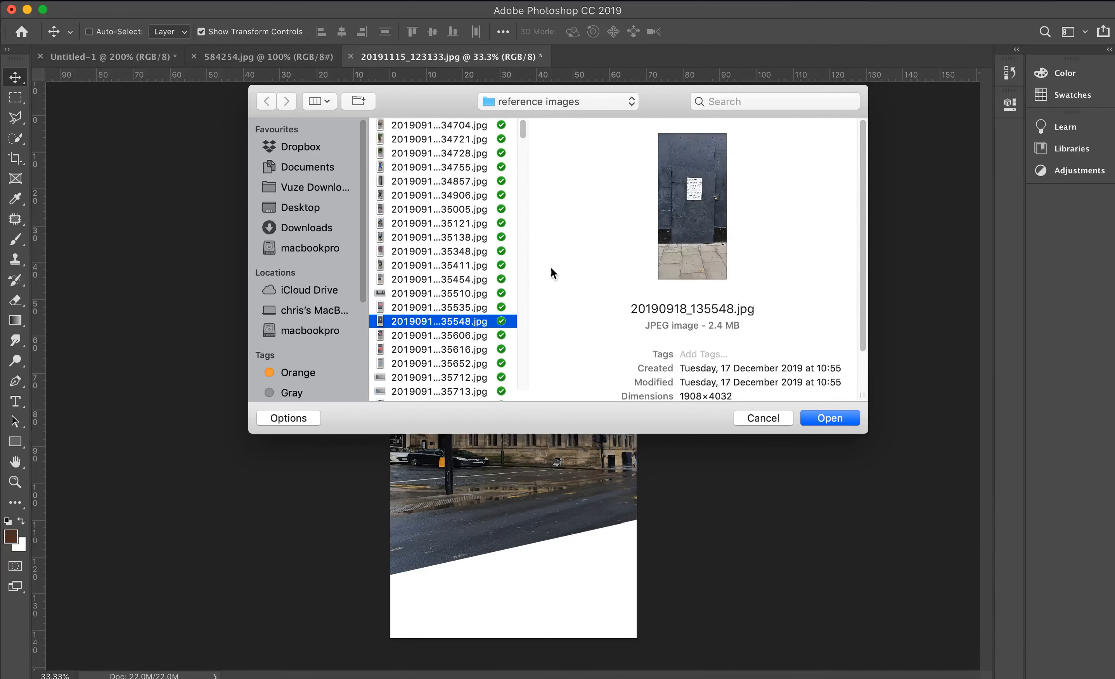
left_click(473, 350)
key("Up")
key("Up")
key("Up")
key("Up")
key("Up")
key("Up")
key("Up")
key("Up")
key("Up")
key("Up")
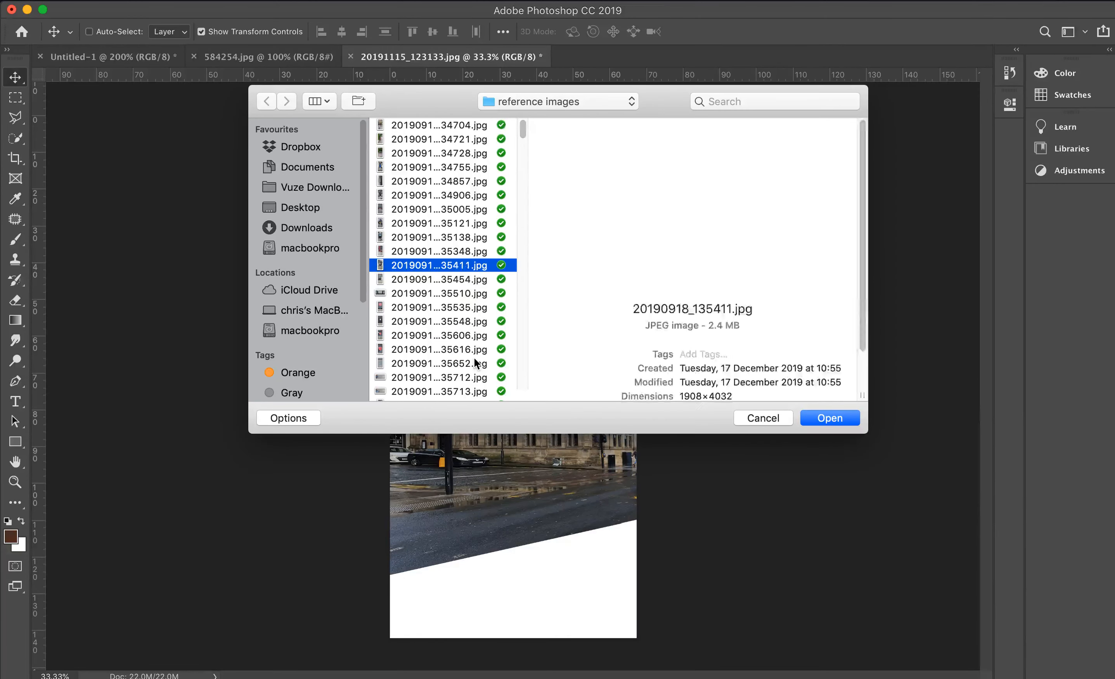
scroll(473, 359, "up", 2)
scroll(474, 358, "down", 15)
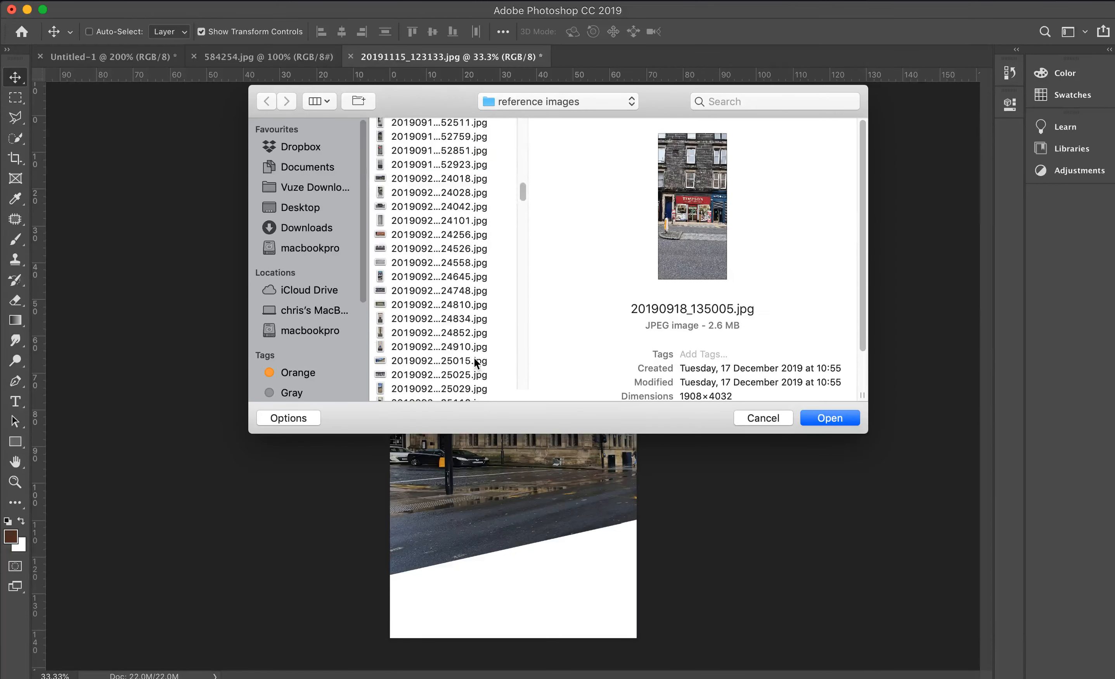
left_click(450, 343)
key("Up")
key("Up")
key("Up")
key("Up")
key("Up")
key("Up")
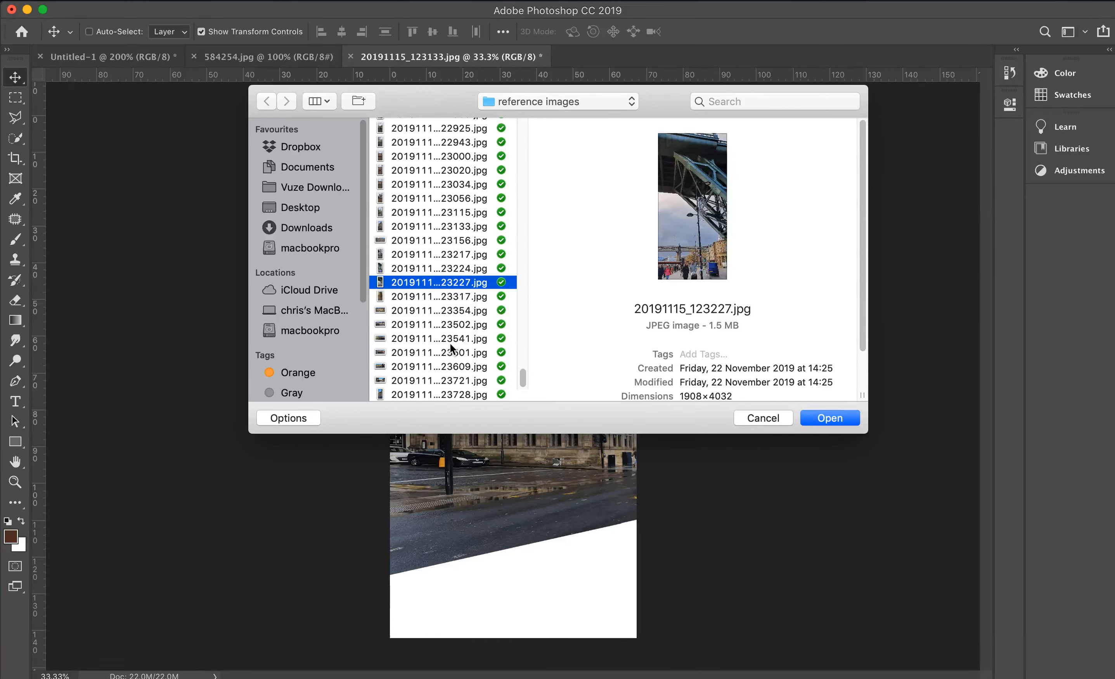
key("Up")
key("Up")
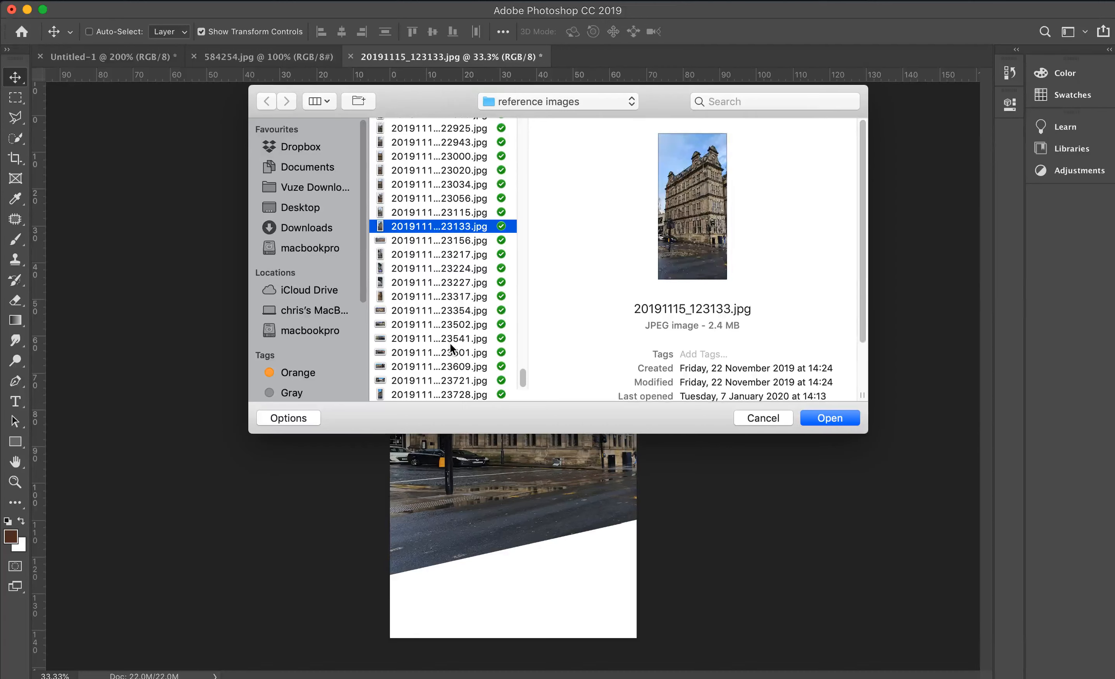
left_click(840, 418)
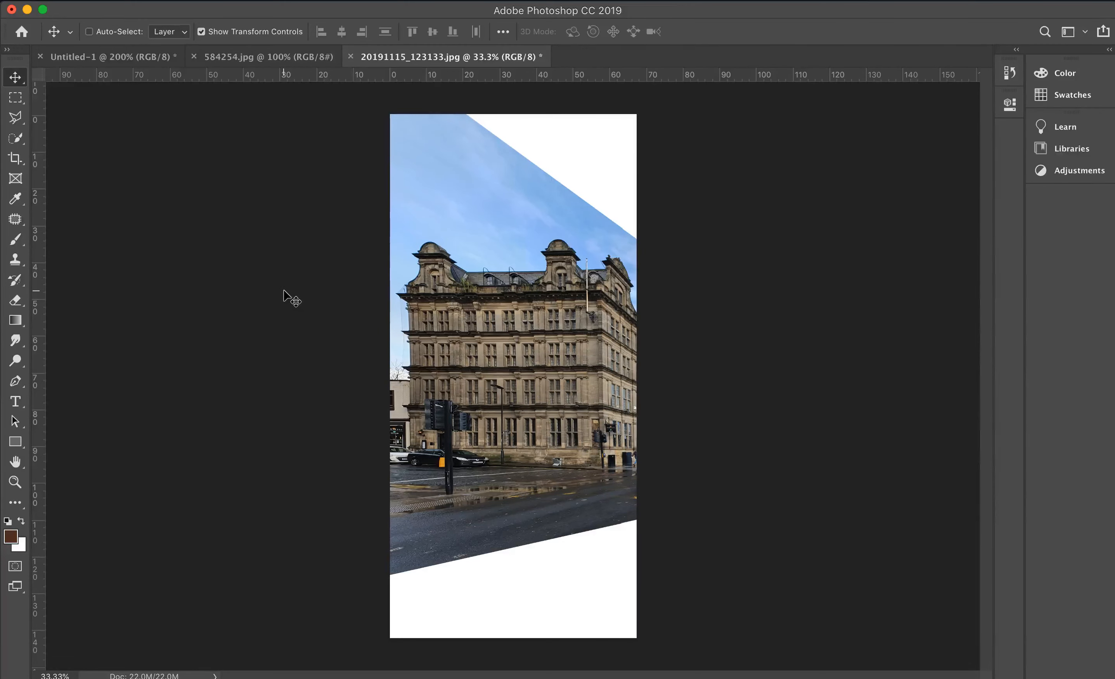
- Save the straightened photo as 20191115_123133_flat.jpg in the reference images folder, as a JPEG at quality 12 (Maximum)
key("super+shift+s")
key("Right")
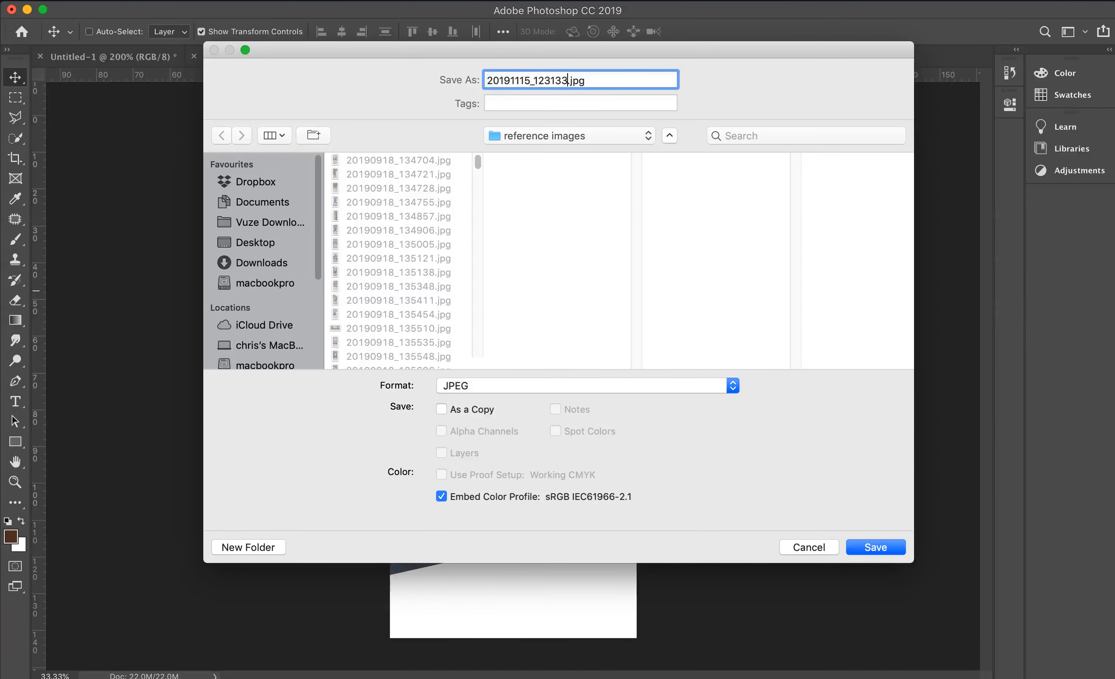
type("_flat")
key("Return")
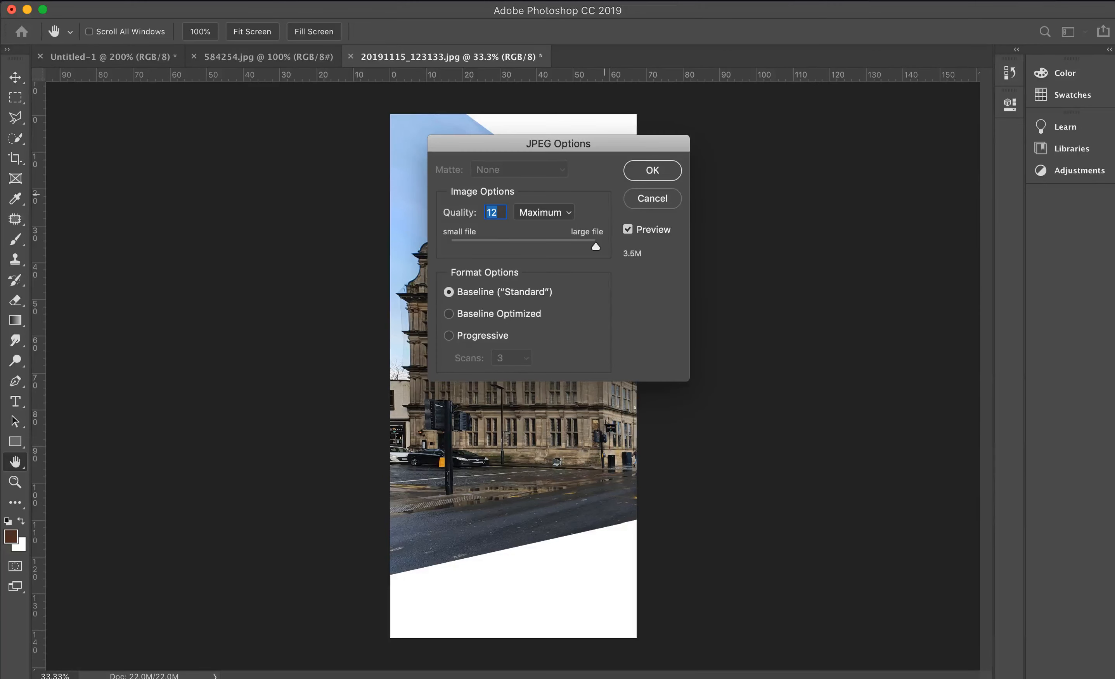
key("Return")
- Open the original photo 20191115_123133.jpg from the reference images folder
key("super+o")
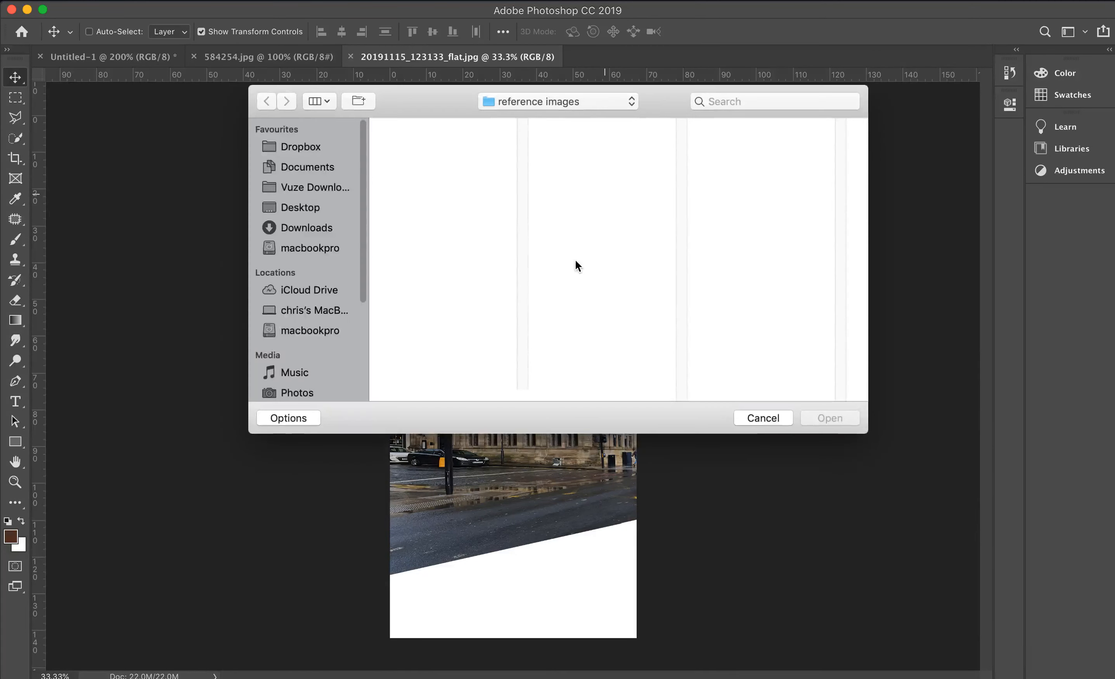
scroll(452, 305, "down", 10)
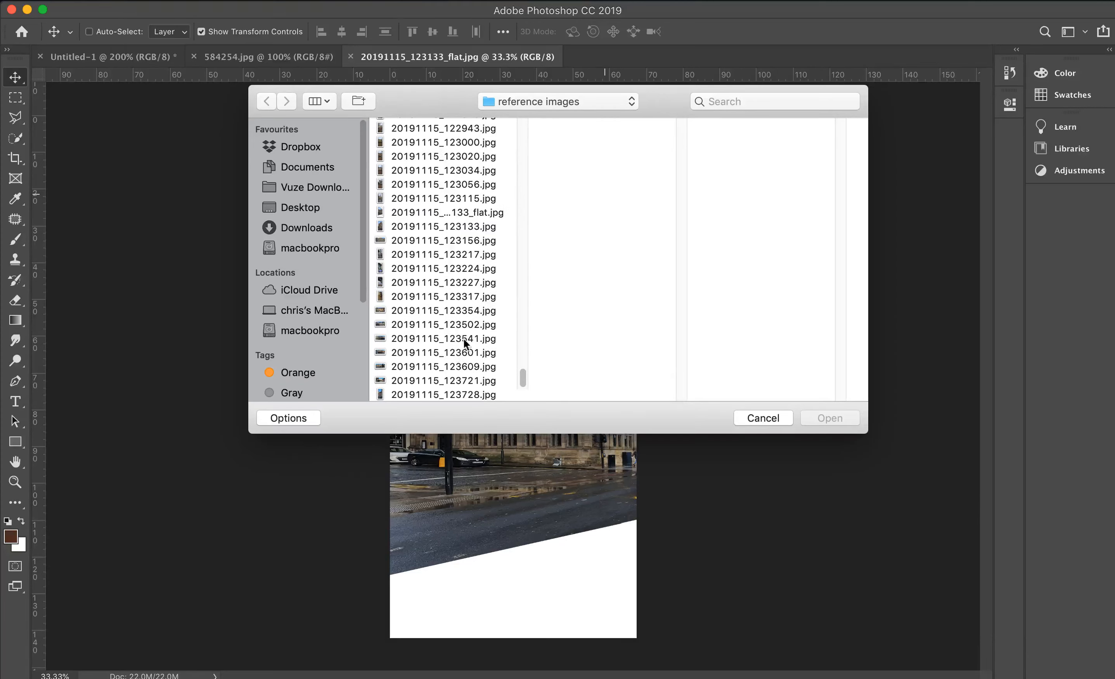
left_click(469, 330)
key("Up")
key("Up")
key("Up")
key("Up")
key("Up")
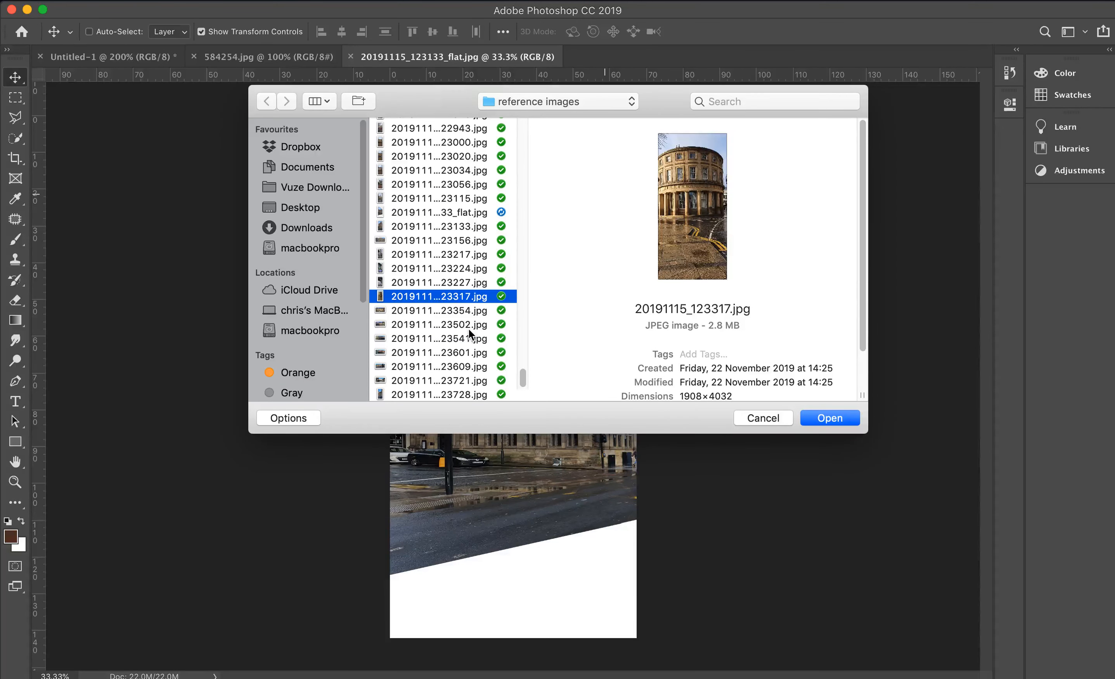
key("Up")
key("Up")
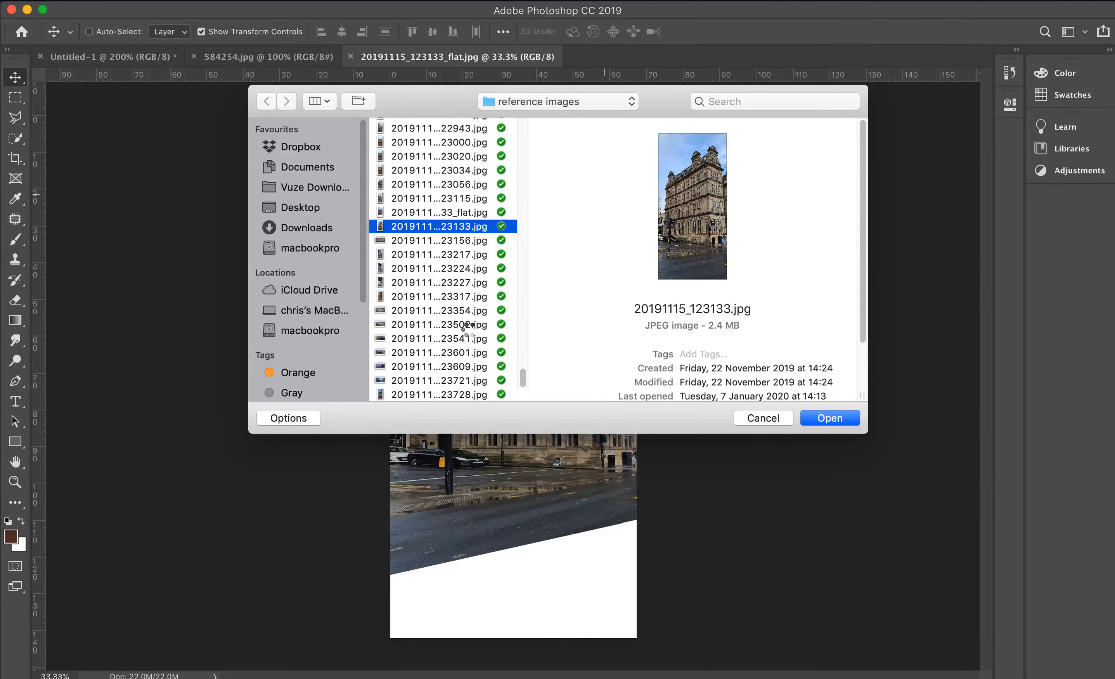
key("Return")
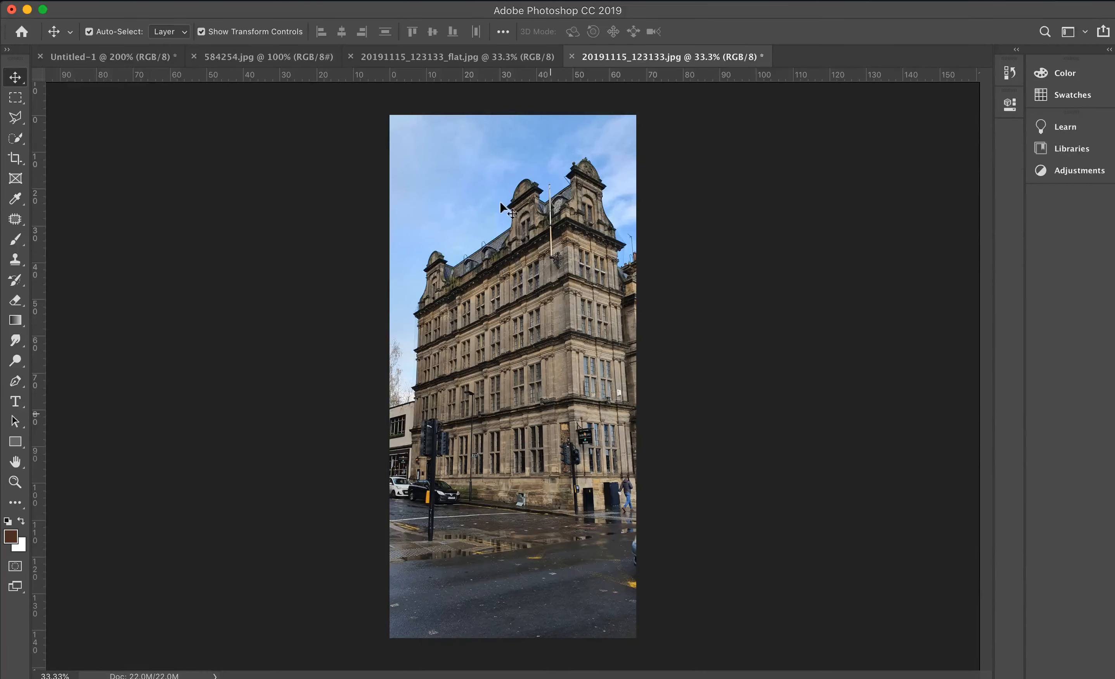
- Compare the straightened photo with the original by switching back and forth between the two documents
left_click(524, 58)
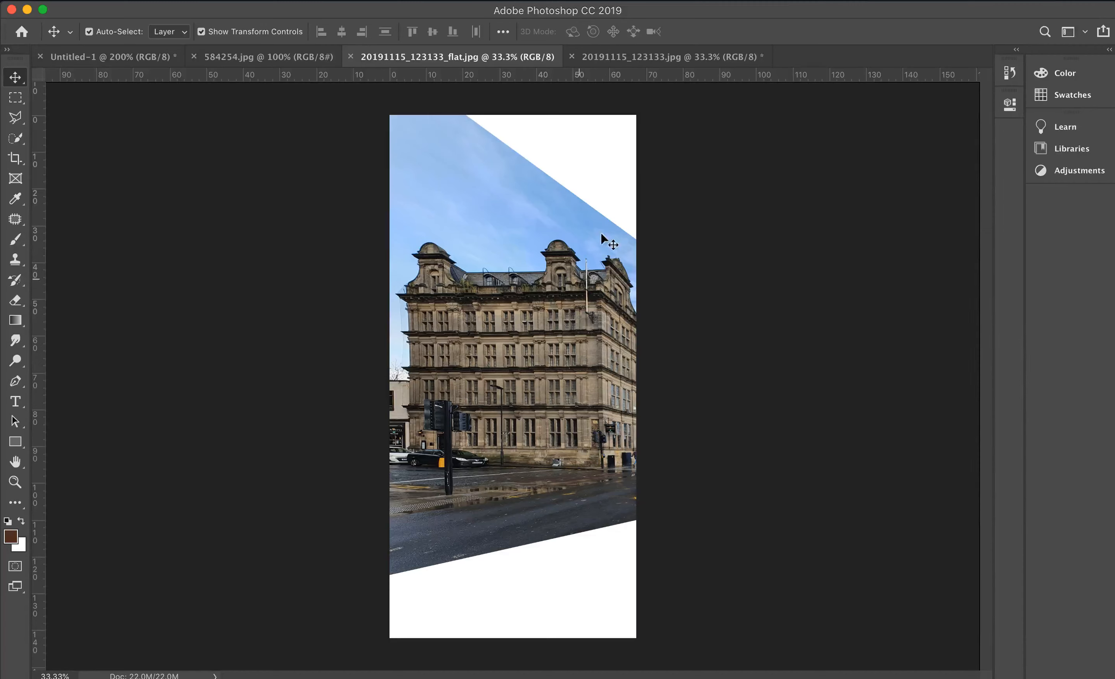
left_click(661, 54)
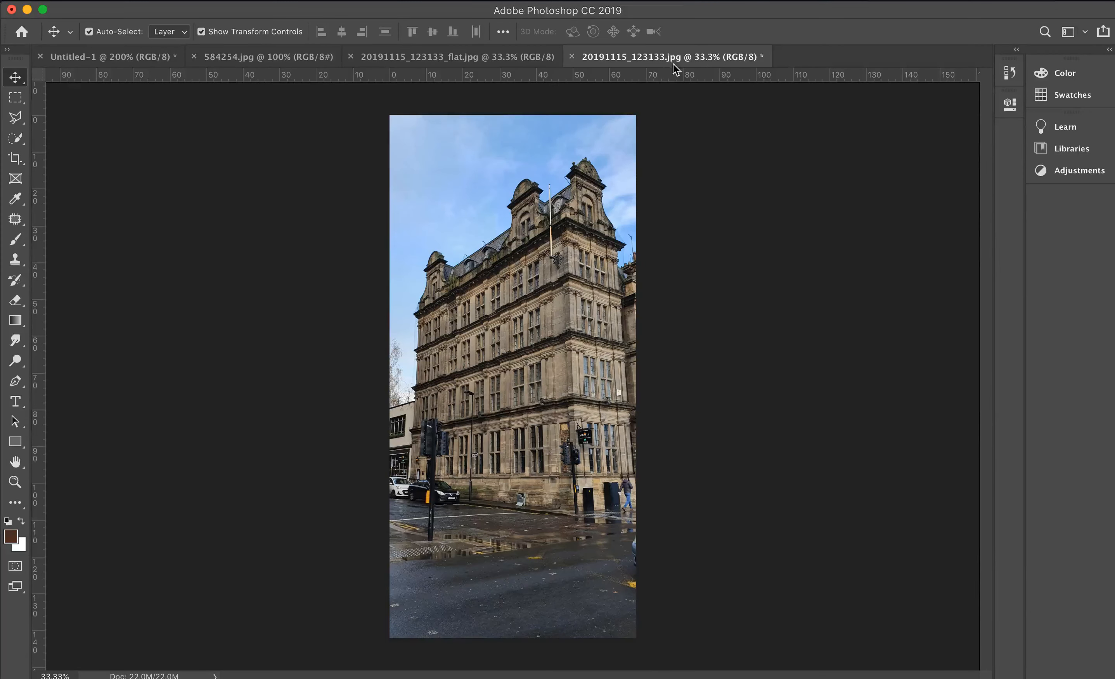
left_click(496, 50)
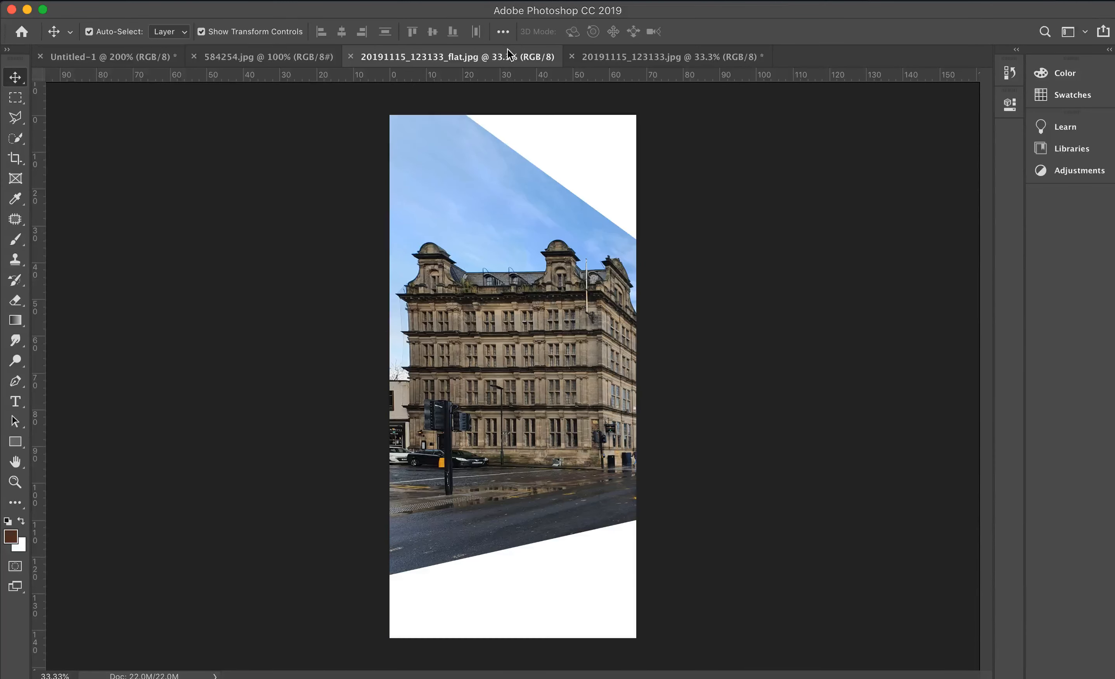
left_click(650, 54)
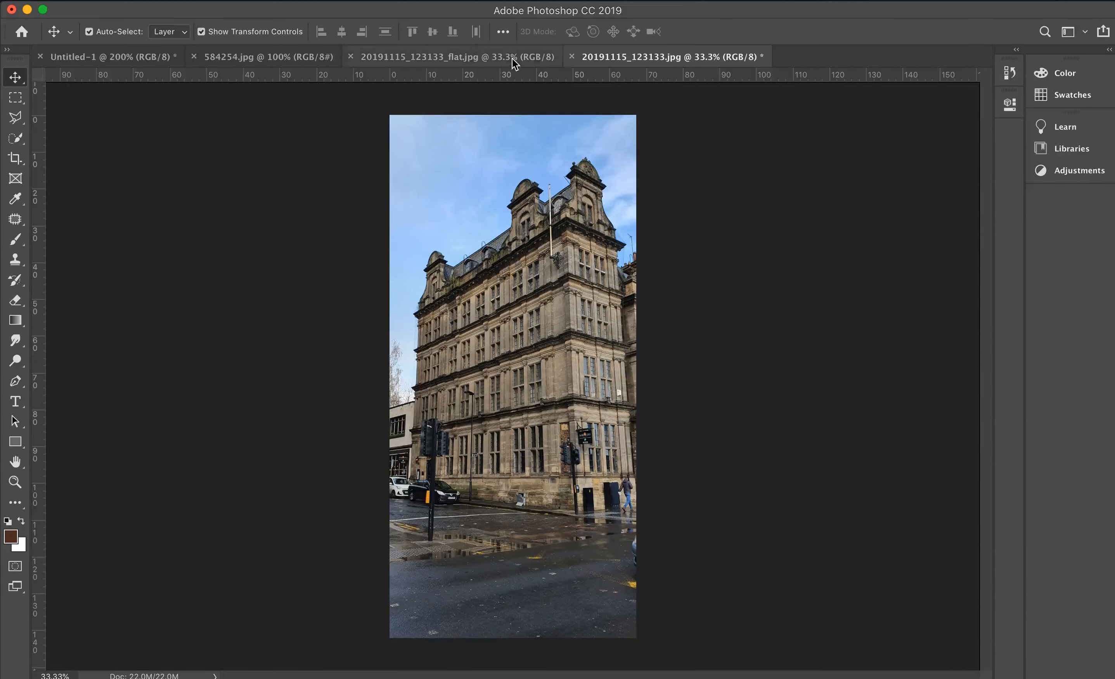
left_click(534, 61)
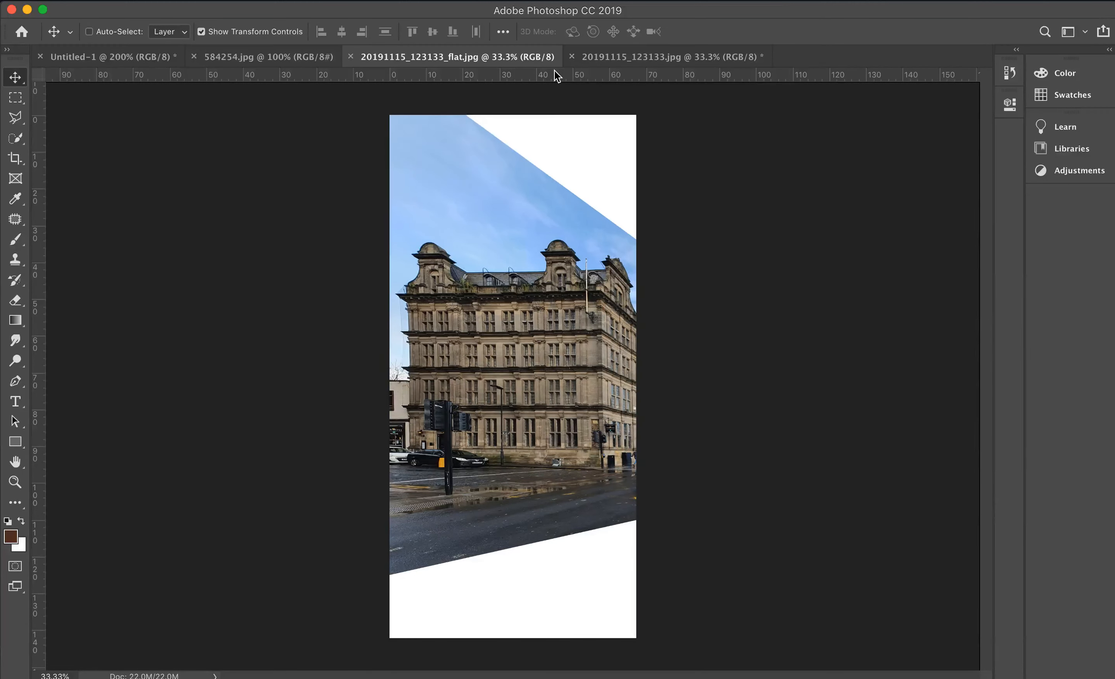
- Examine the straightened facade's windows and stonework up close at 100% and 200%
key("super+equal")
key("super+equal")
key("super+equal")
key("super+equal")
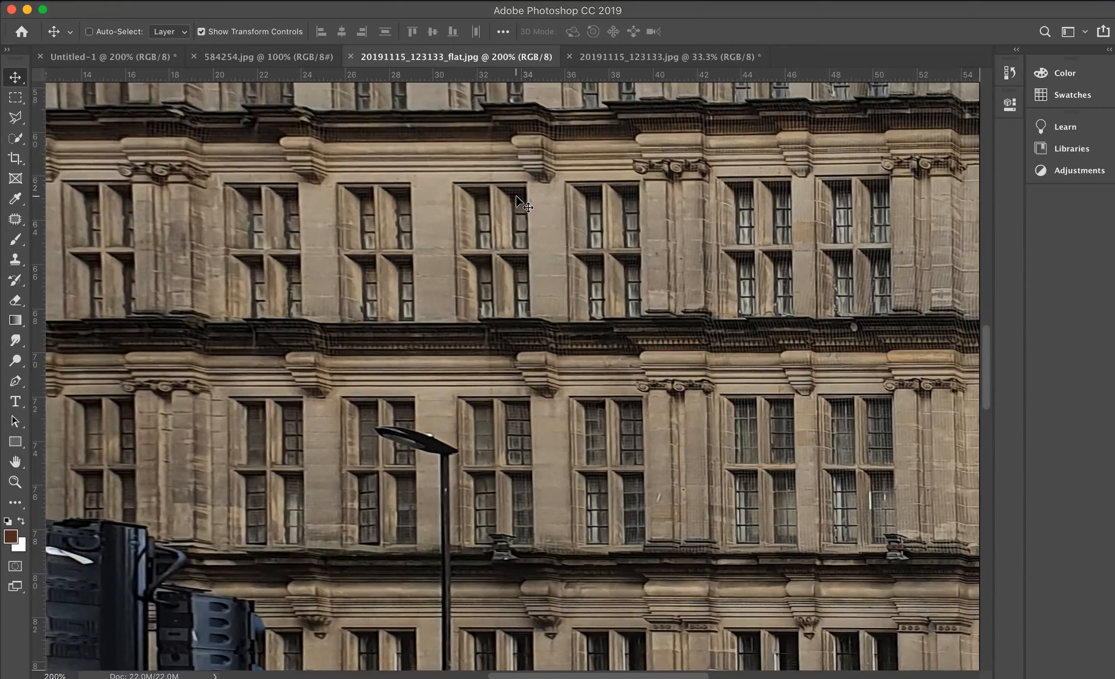
key("super+minus")
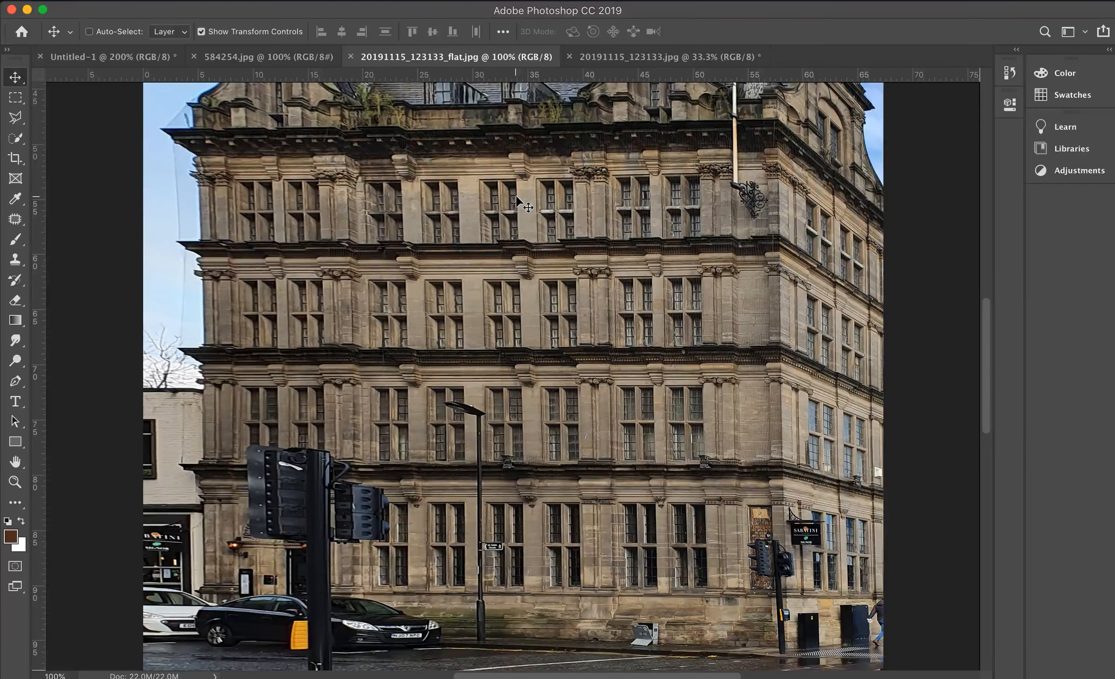
key("super+equal")
key("super+minus")
key("super+equal")
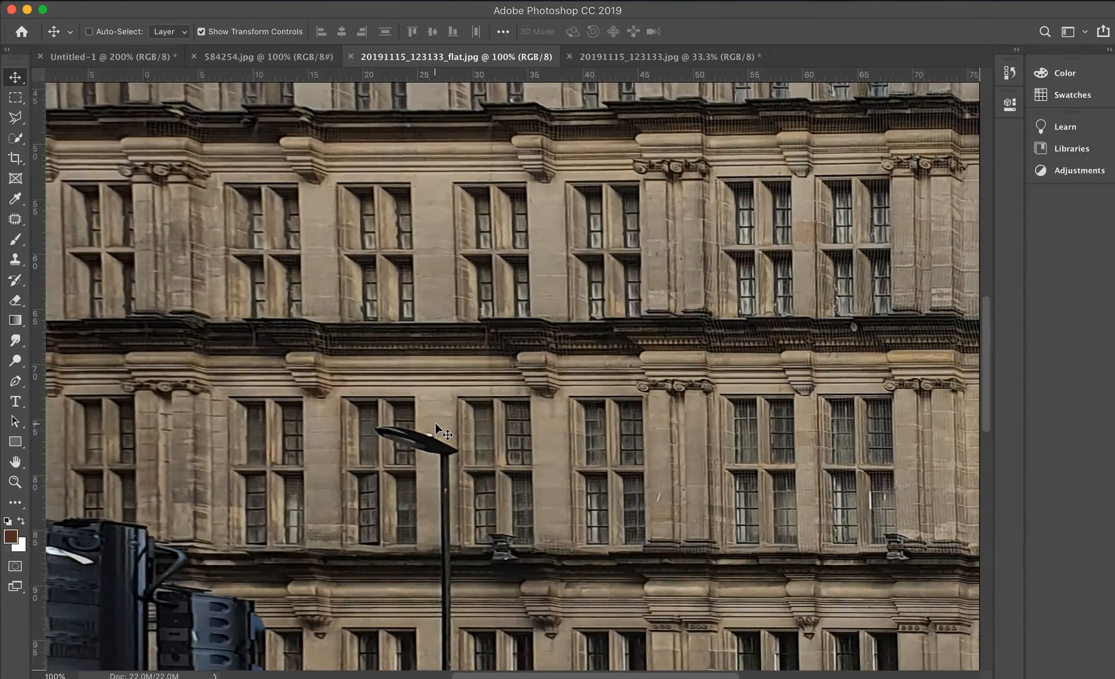
- Try a Clone Stamp stroke on the facade stonework, undo it, and reduce the brush size to 25
left_click(15, 260)
scroll(526, 357, "down", 3)
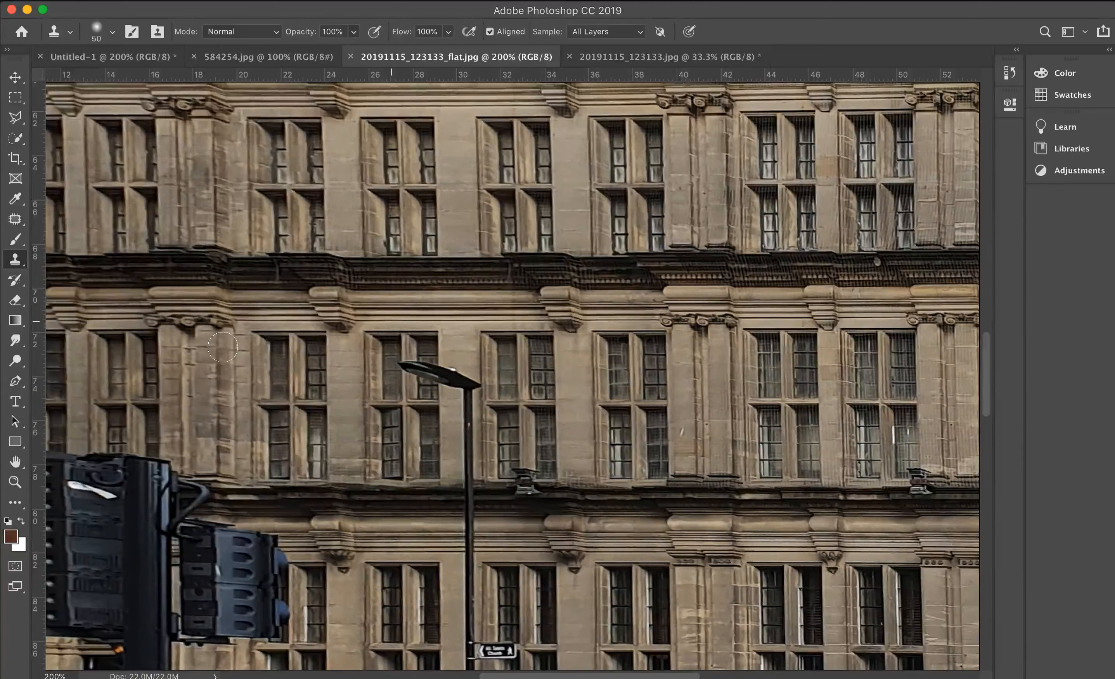
left_click_drag(353, 224, 375, 317)
key("super+z")
key("bracketleft")
key("bracketleft")
key("bracketleft")
key("bracketleft")
- Clone clean stonework over the upper part of the lamp post, down to the ledge beneath the windows
key("super+z")
left_click(333, 375)
key("super+z")
left_click(327, 402)
mouse_move(439, 398)
left_mouse_down()
mouse_move(440, 364)
mouse_move(444, 388)
mouse_move(457, 370)
mouse_move(456, 387)
mouse_move(461, 374)
mouse_move(485, 386)
mouse_move(466, 391)
mouse_move(468, 478)
left_mouse_up()
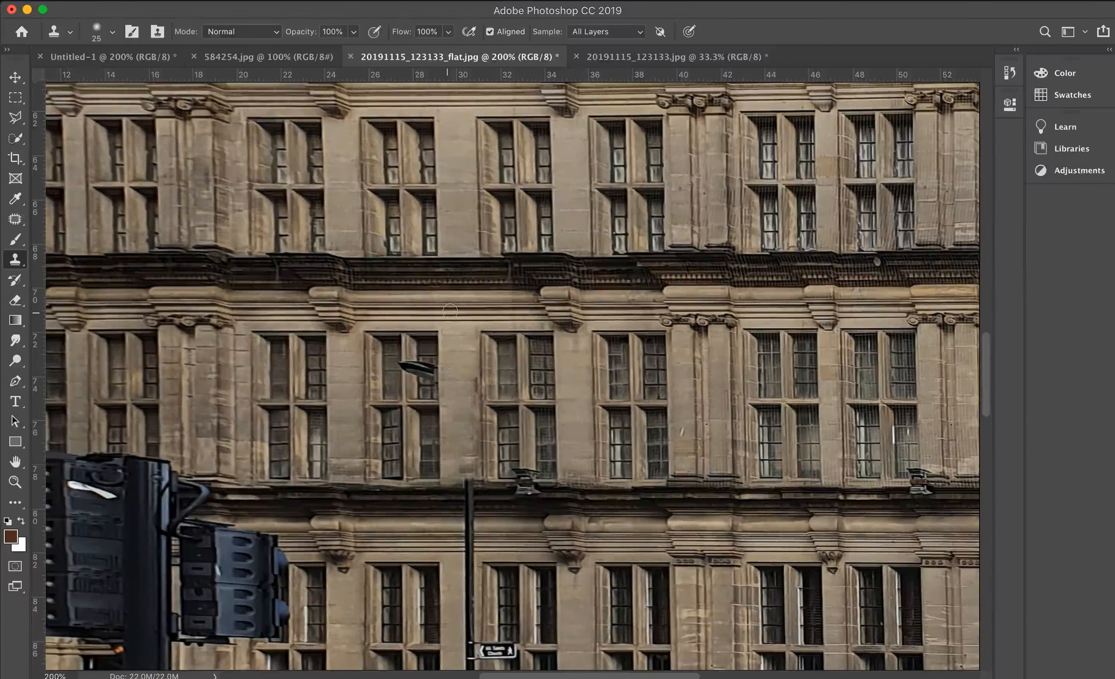
- Enlarge the clone brush to 30 and clone out the stone bracket under the ledge beside the lamp head, repairing the window's top corner
key("super+minus")
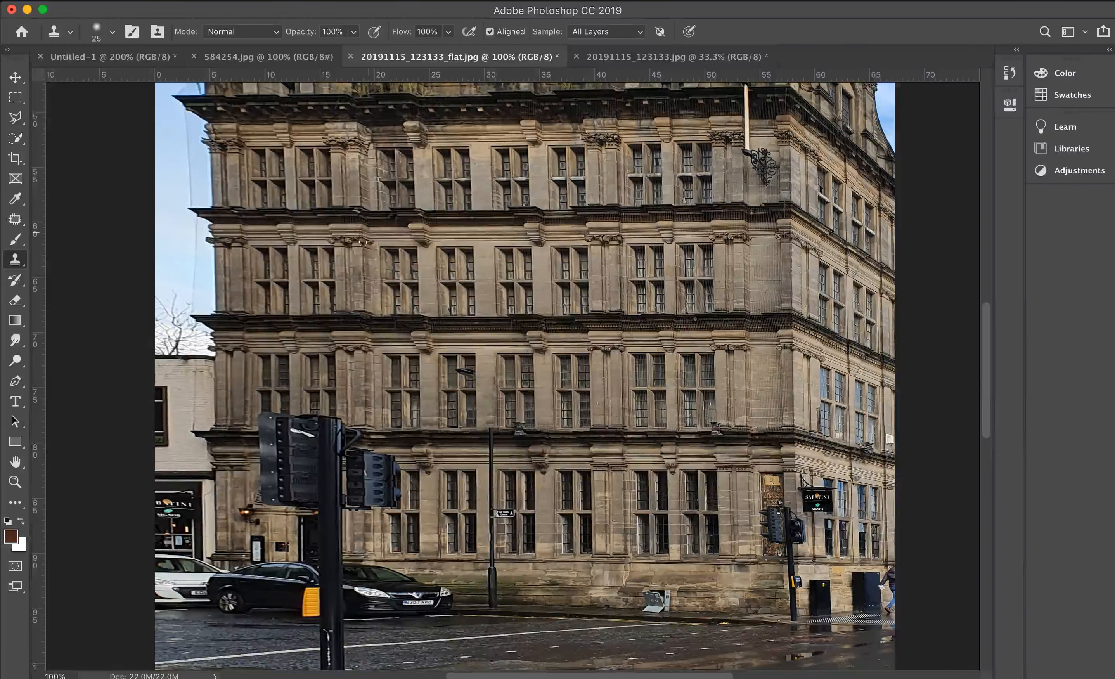
key("super+plus")
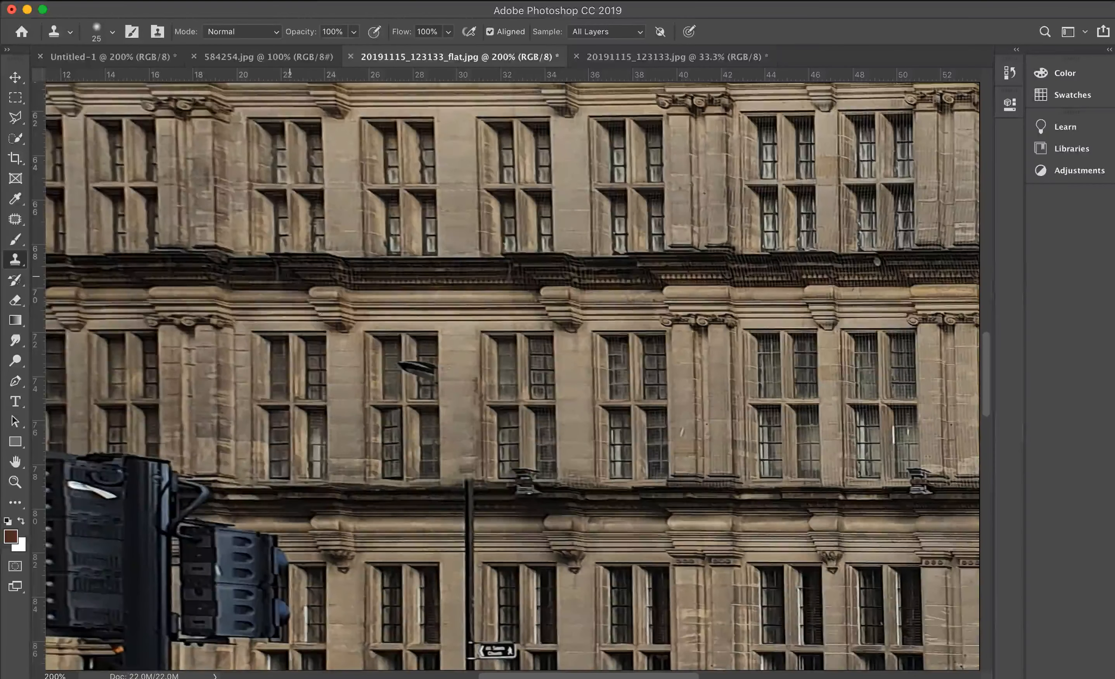
key("bracketright")
left_click(407, 289, "alt")
key("super+equal")
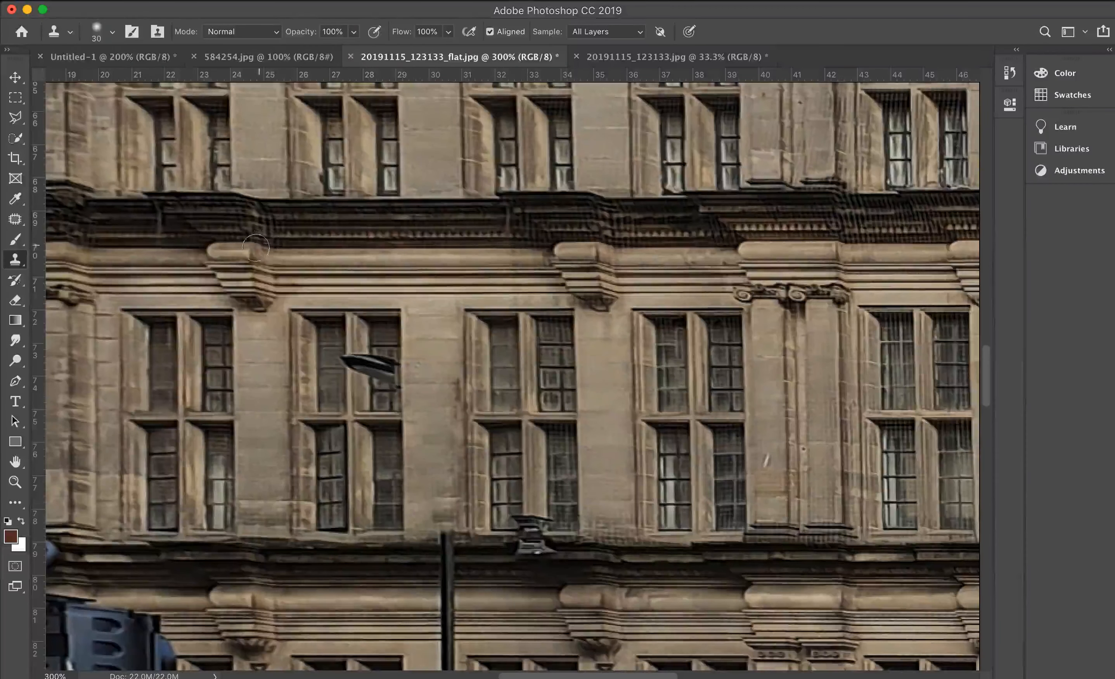
mouse_move(264, 247)
left_mouse_down()
mouse_move(286, 233)
mouse_move(236, 233)
mouse_move(286, 217)
mouse_move(243, 222)
mouse_move(218, 217)
mouse_move(247, 207)
mouse_move(184, 205)
mouse_move(244, 204)
mouse_move(164, 203)
mouse_move(288, 204)
mouse_move(328, 243)
mouse_move(305, 237)
mouse_move(316, 244)
mouse_move(382, 254)
mouse_move(320, 264)
mouse_move(369, 272)
mouse_move(213, 278)
mouse_move(276, 286)
mouse_move(231, 289)
mouse_move(256, 303)
left_mouse_up()
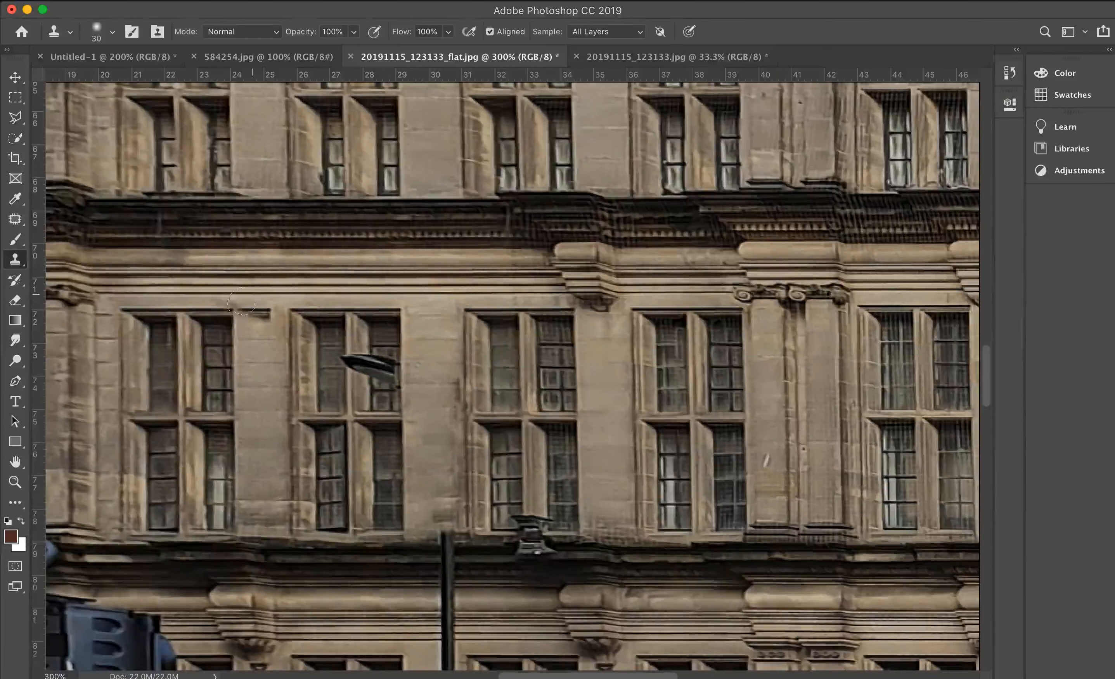
left_click_drag(233, 308, 269, 313)
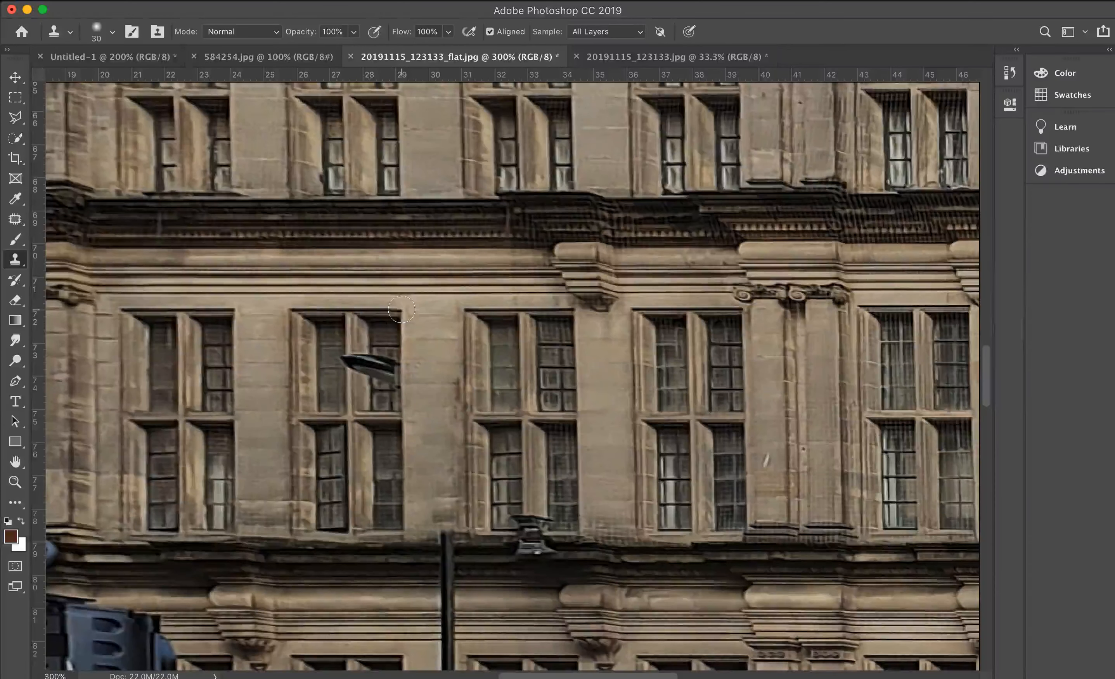
- Clone matching window detail over the remaining lamp head to remove it from the window
mouse_move(397, 319)
left_mouse_down()
mouse_move(396, 380)
mouse_move(370, 381)
mouse_move(344, 358)
mouse_move(346, 408)
mouse_move(348, 315)
mouse_move(367, 317)
mouse_move(350, 335)
mouse_move(358, 329)
mouse_move(352, 353)
mouse_move(369, 356)
mouse_move(365, 406)
mouse_move(407, 413)
mouse_move(397, 408)
mouse_move(412, 339)
left_mouse_up()
left_click_drag(411, 407, 414, 419)
key("super+minus")
key("super+minus")
key("super+minus")
key("super+minus")
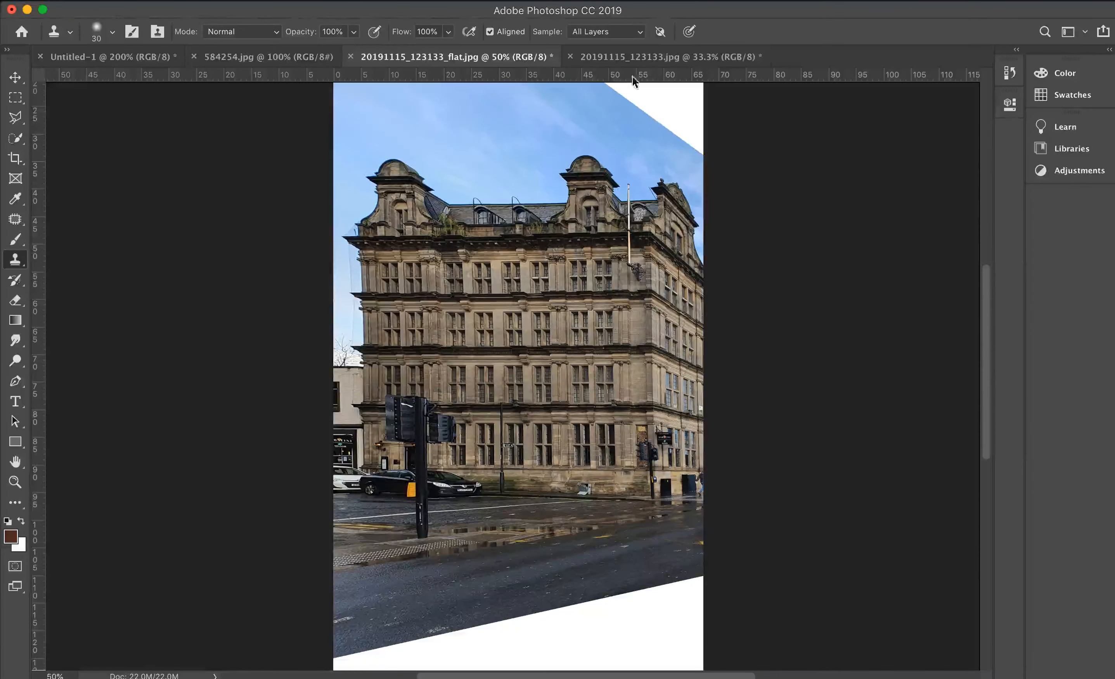
- Compare the retouched facade with the original photo and inspect the cloned area up close
left_click(631, 56)
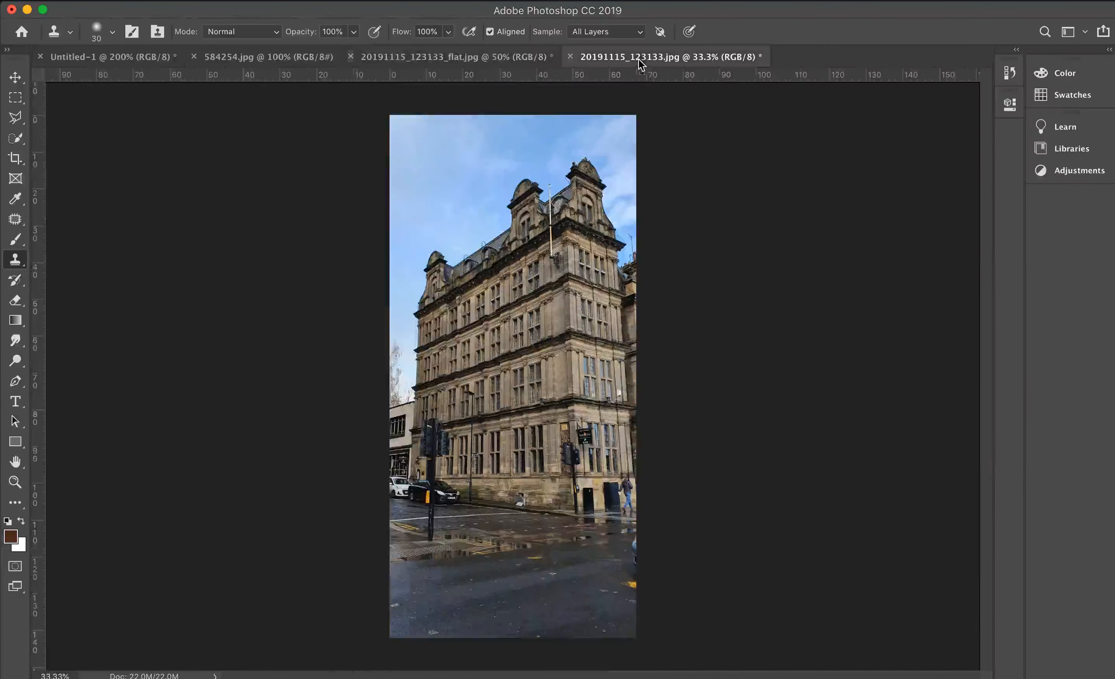
left_click(530, 60)
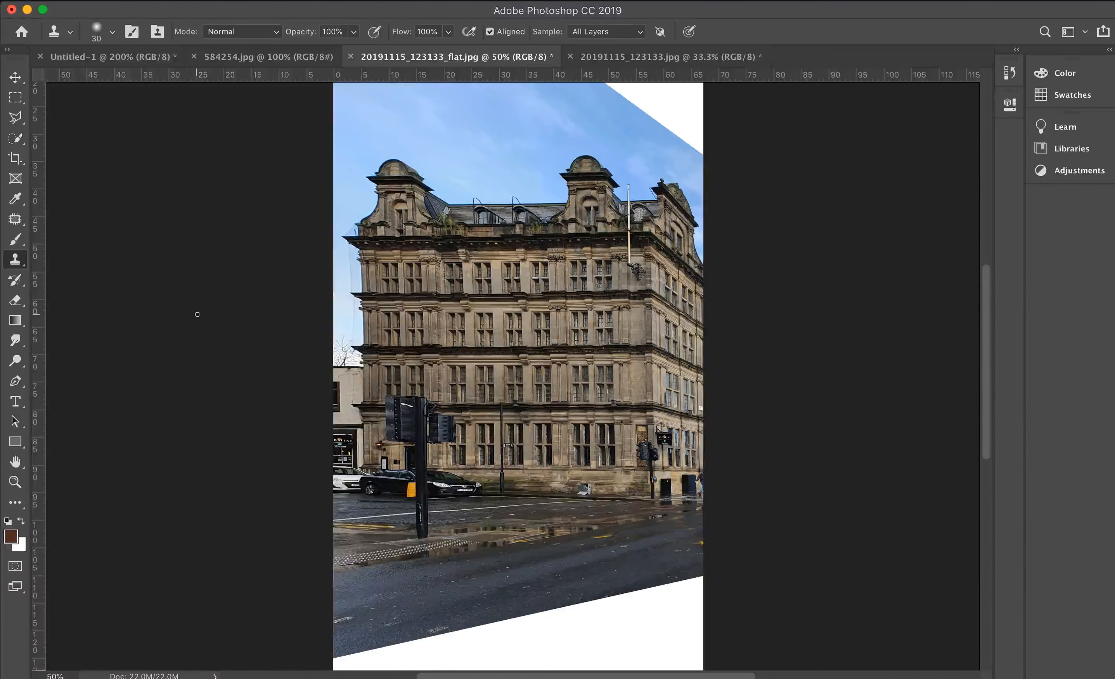
key("super+equal")
key("super+equal")
key("super+equal")
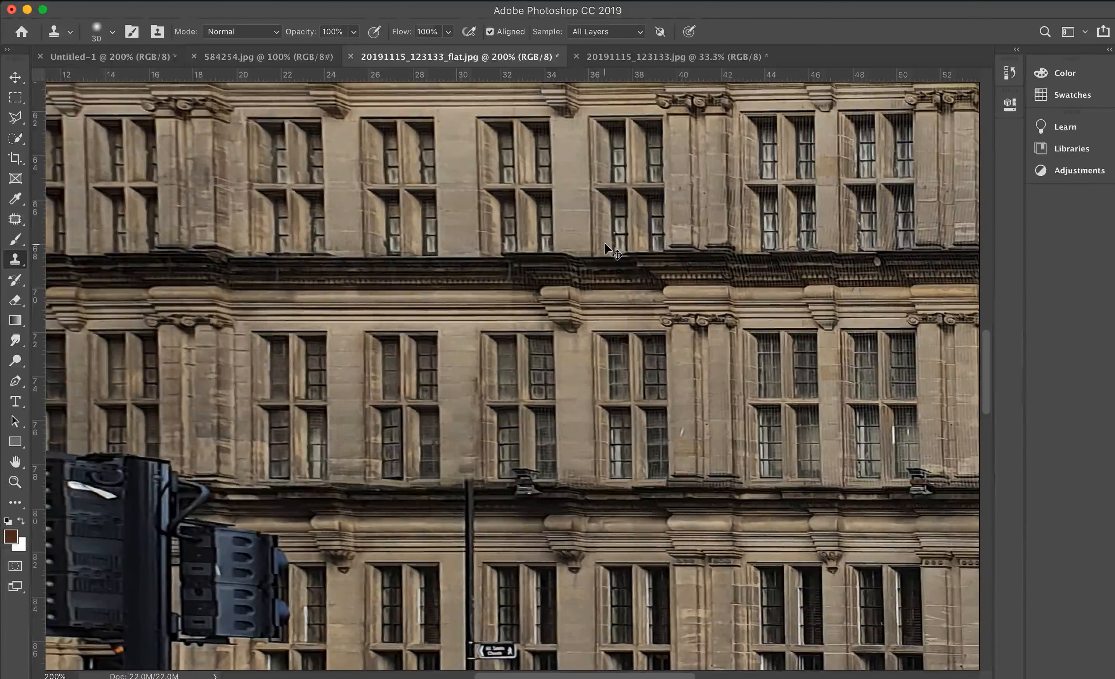
key("super+minus")
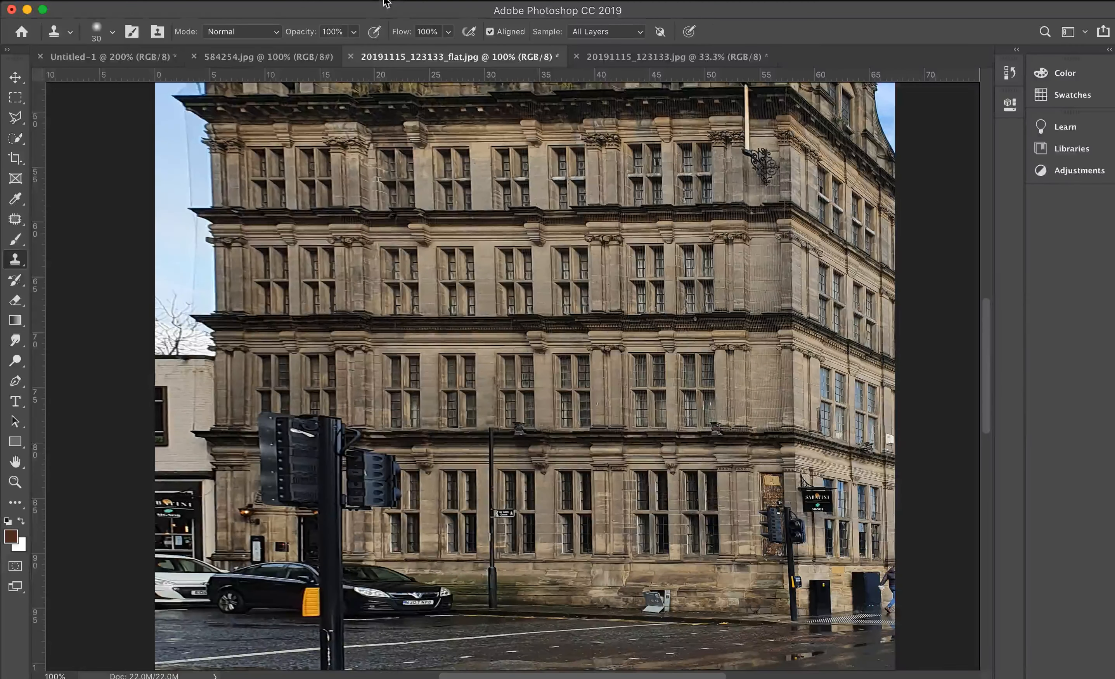
left_click(385, 4)
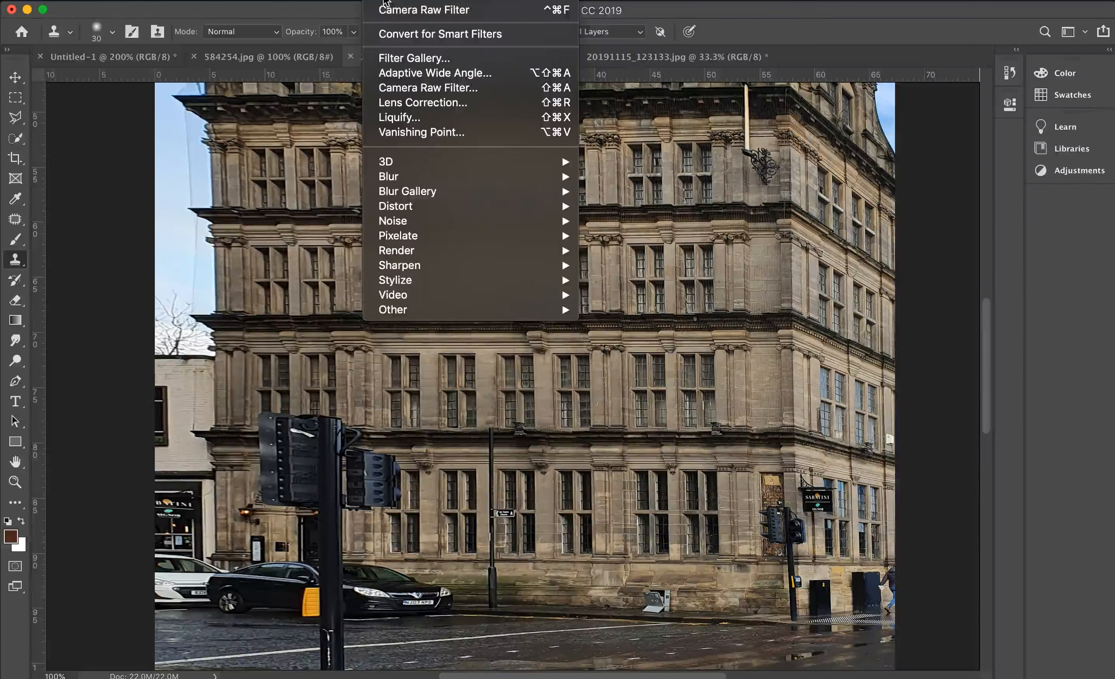
left_click(434, 91)
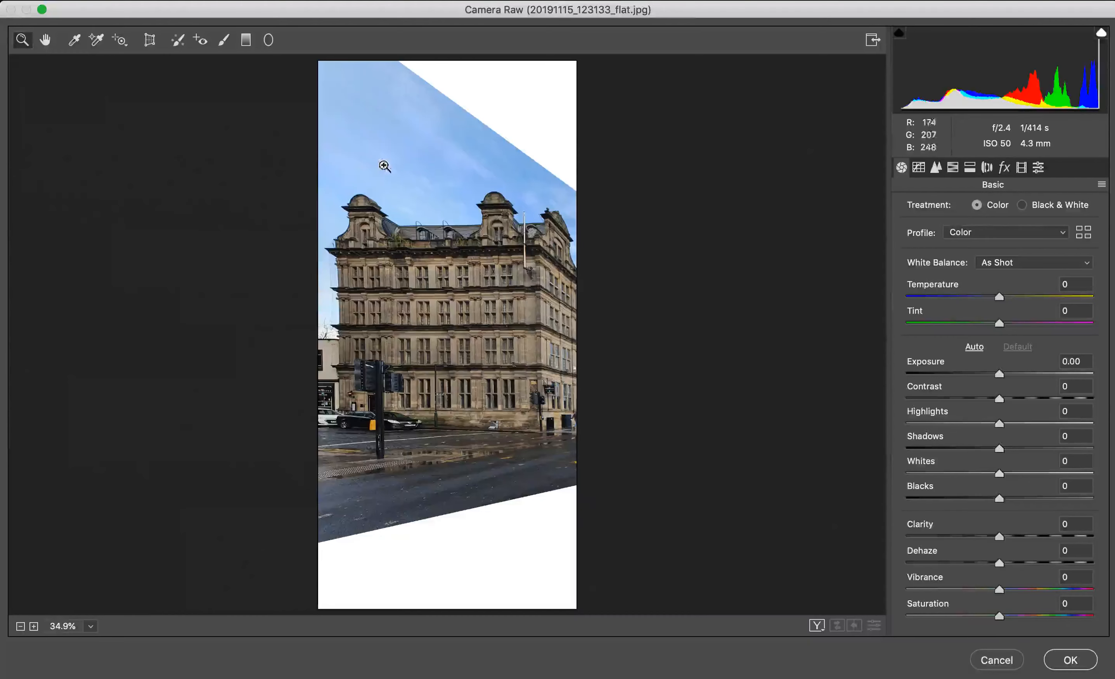
left_click(149, 40)
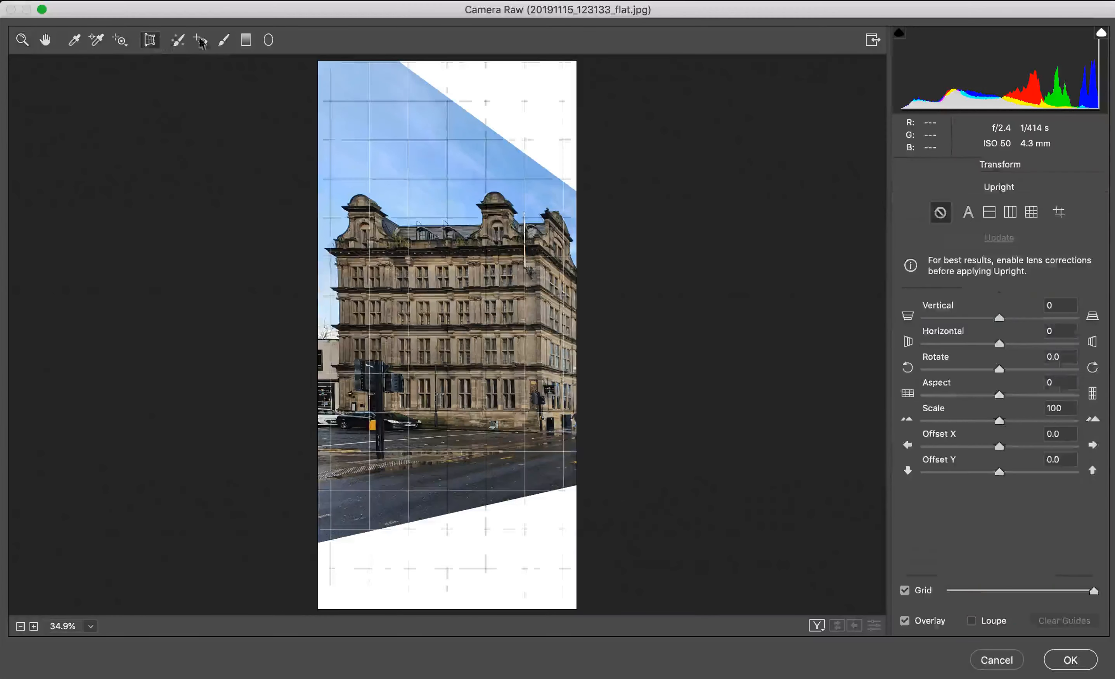
left_click(1059, 212)
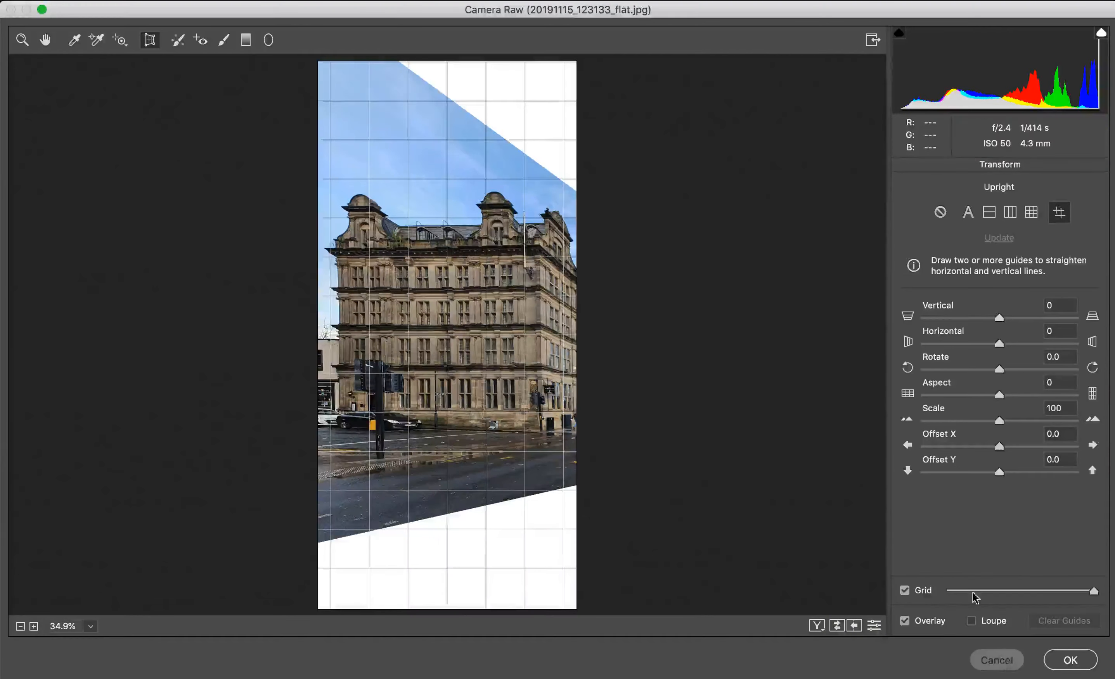
left_click(997, 660)
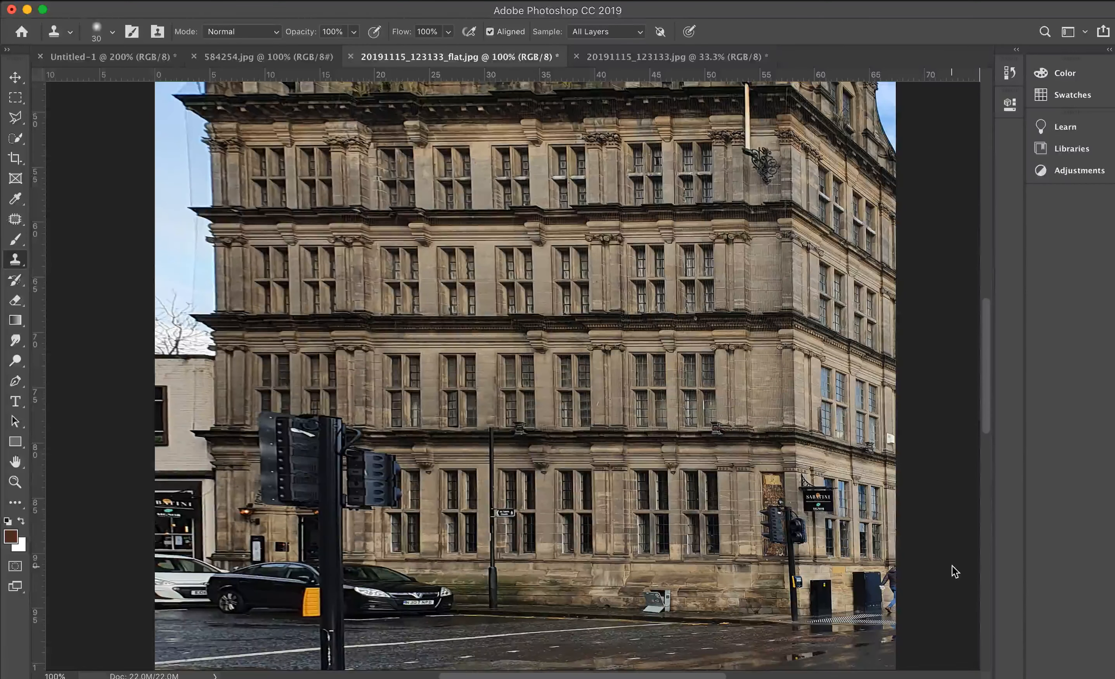
- Browse the reference images folder's previews and open the stone tower photo 20191115_123217.jpg
key("super+o")
scroll(498, 226, "down", 10)
scroll(511, 327, "down", 10)
left_click(462, 352)
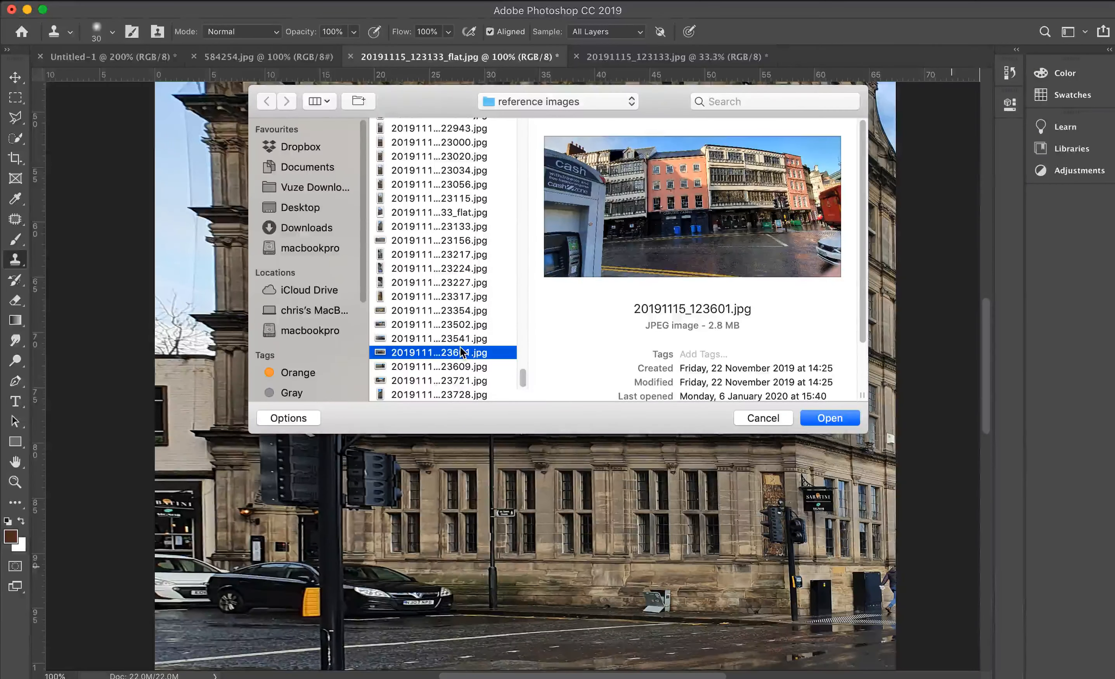
key("Up")
key("Up")
key("Up")
key("Up")
key("Up")
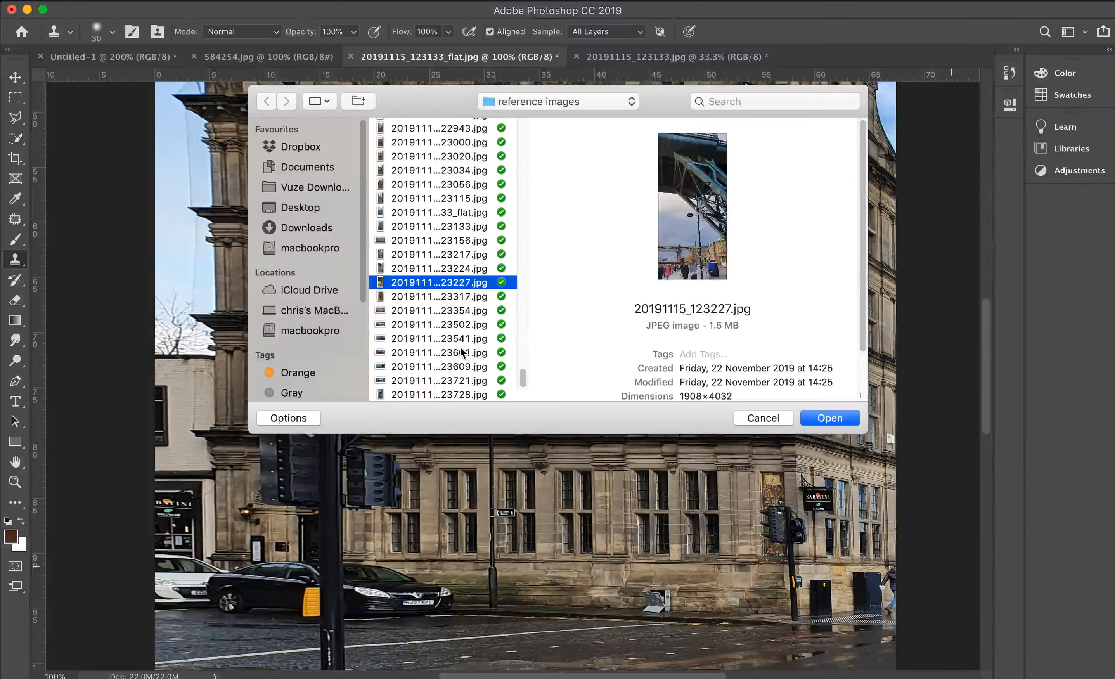
key("Up")
key("Up")
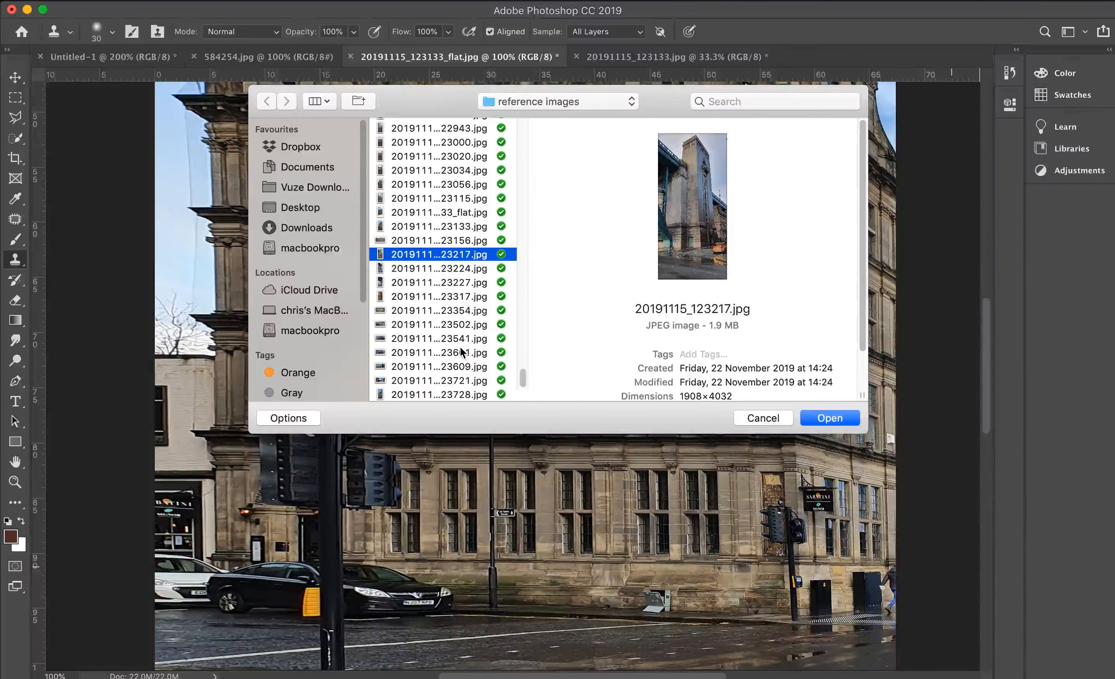
key("Up")
key("Down")
key("Up")
key("Down")
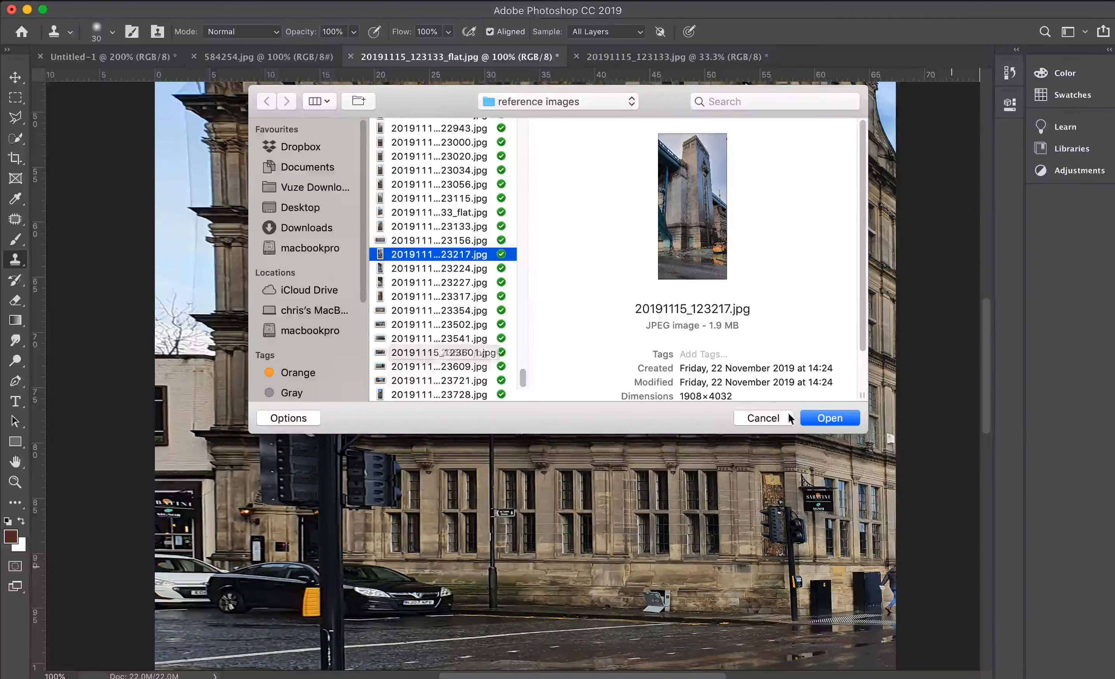
left_click(822, 418)
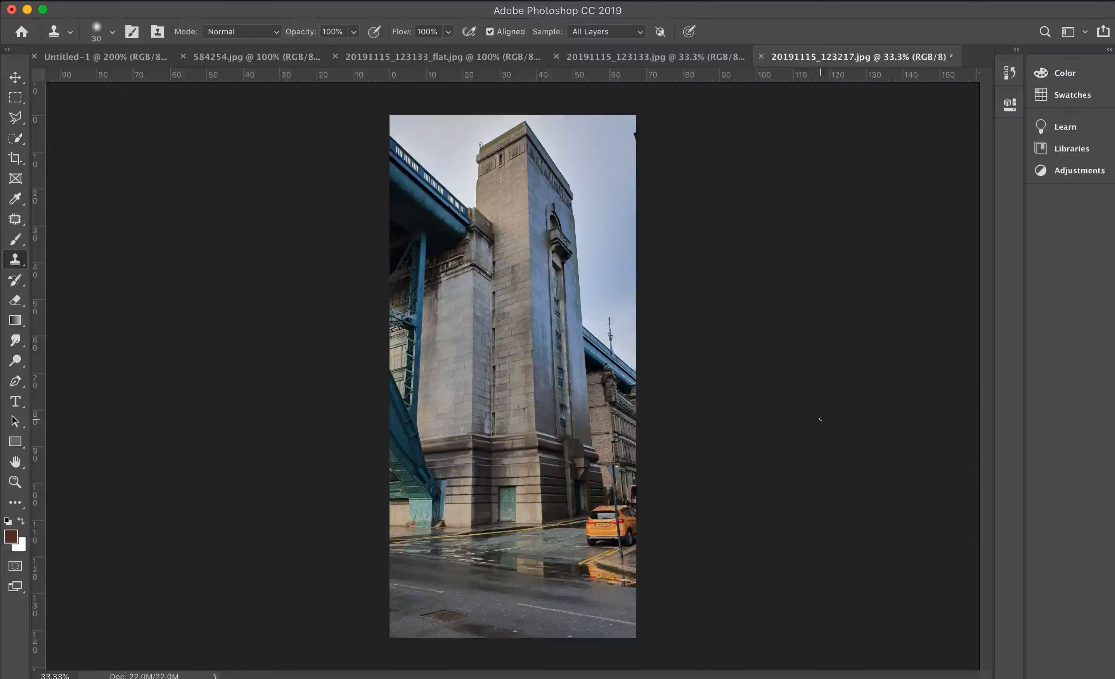
- Copy the entire tower photo and paste it into a new 1908 x 4032 px document
key("super+a")
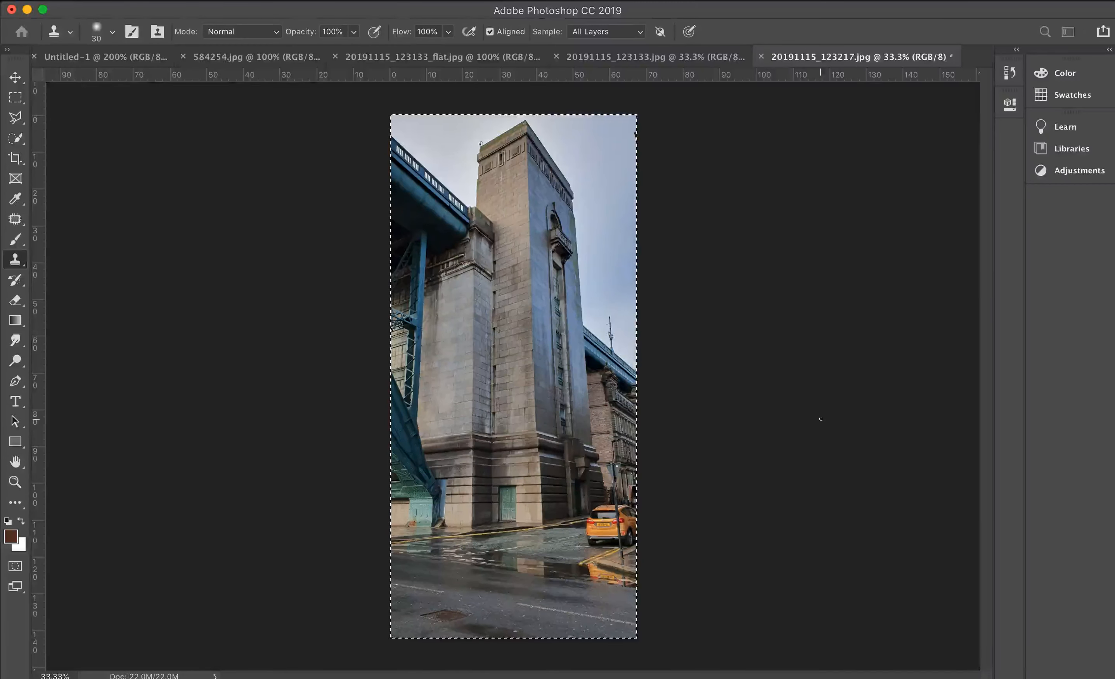
key("super+c")
key("super+n")
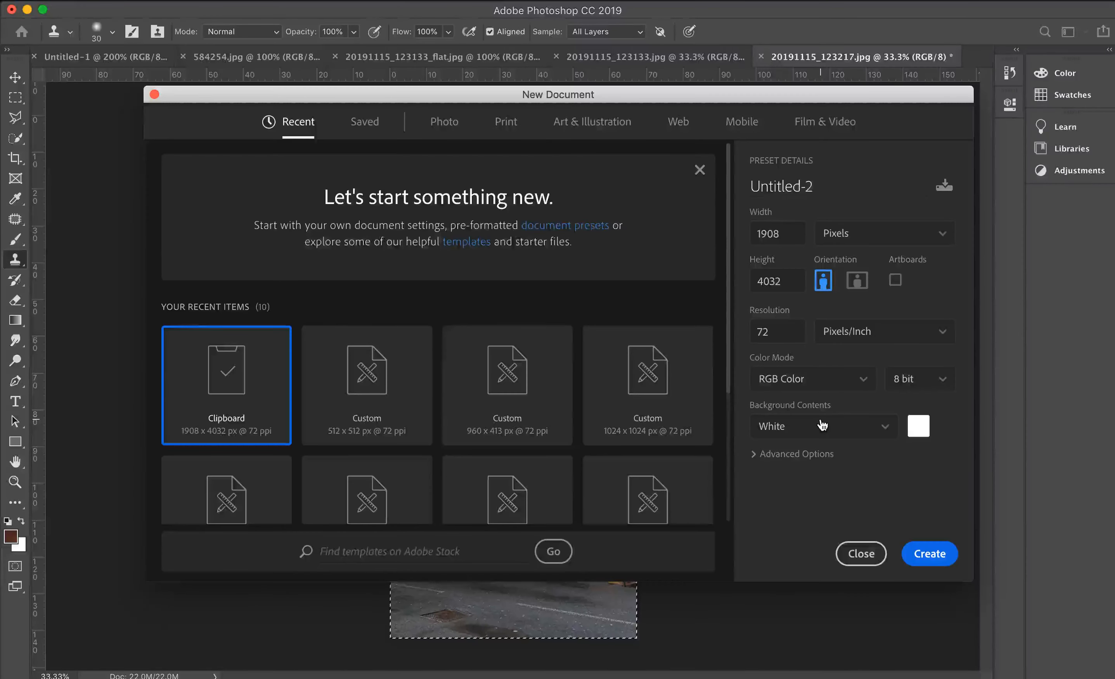
key("Return")
key("super+v")
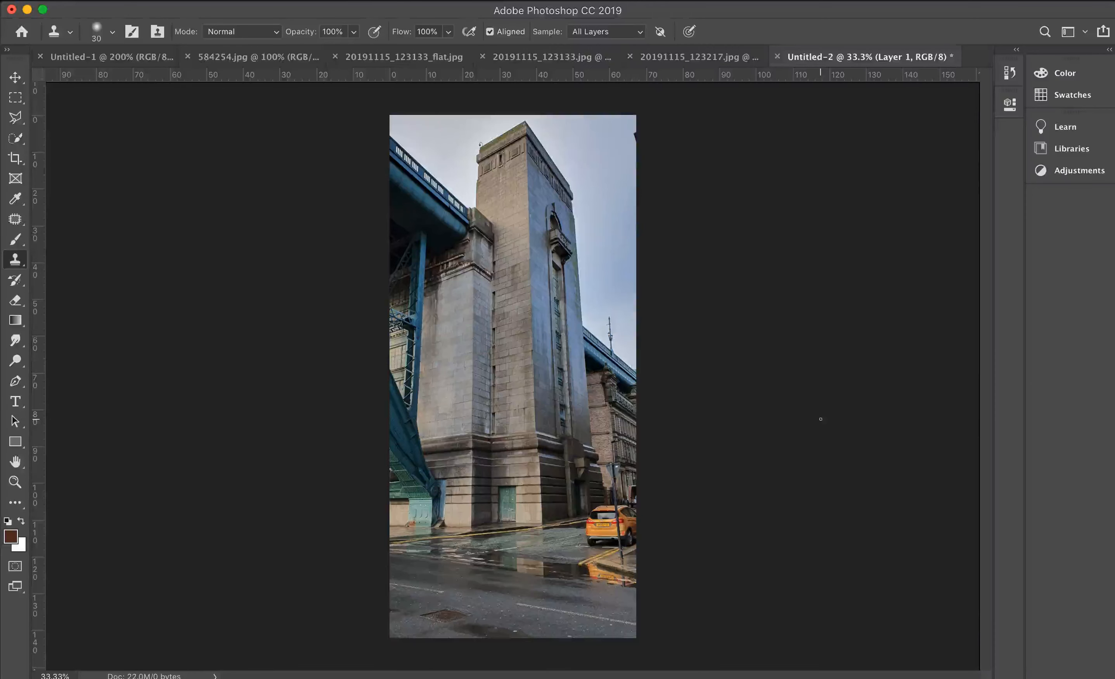
- In the Camera Raw filter's guided Upright transform, lay horizontal guides beneath the narrow tower face's cornice and along its ground line
left_click(377, 0)
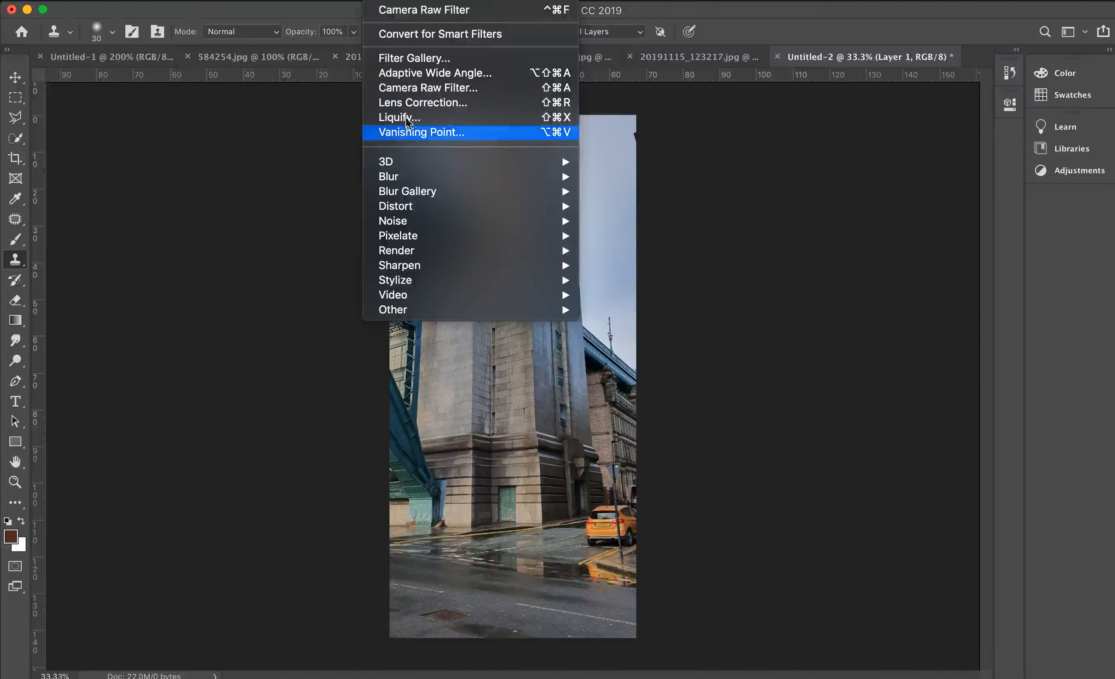
left_click(419, 87)
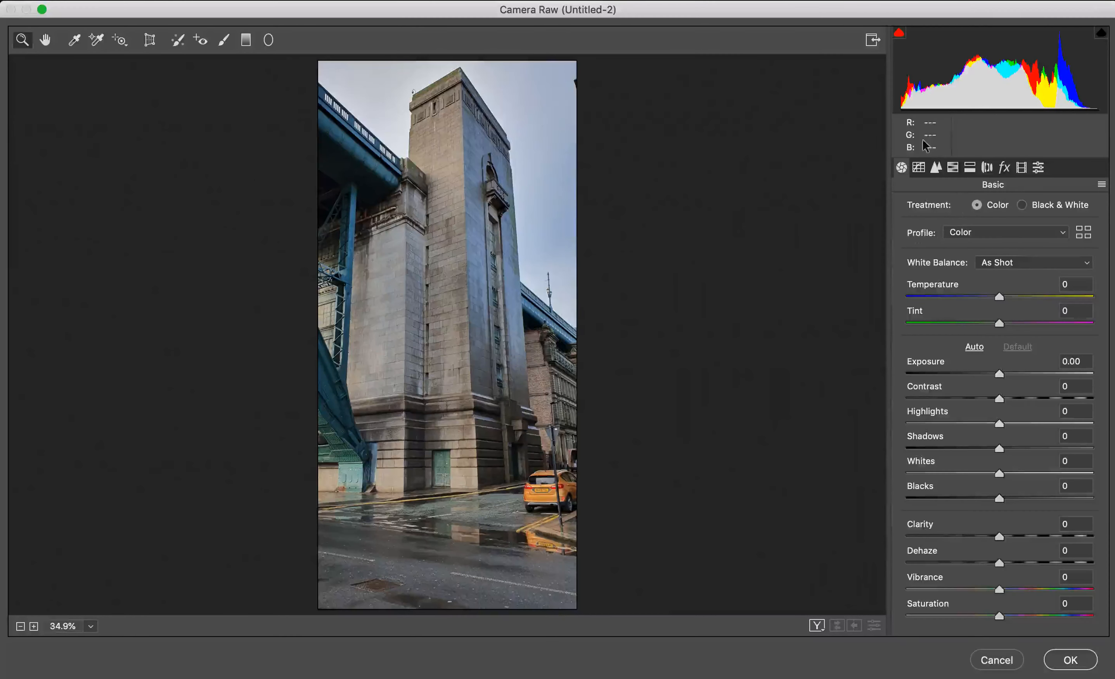
left_click(149, 42)
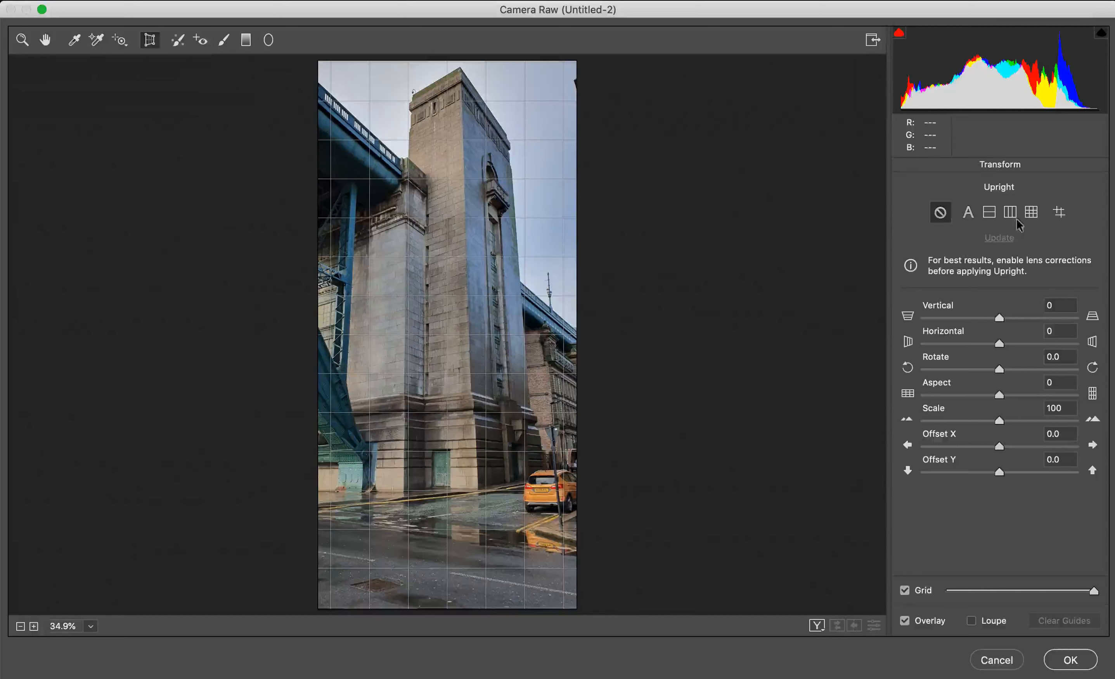
left_click(1059, 211)
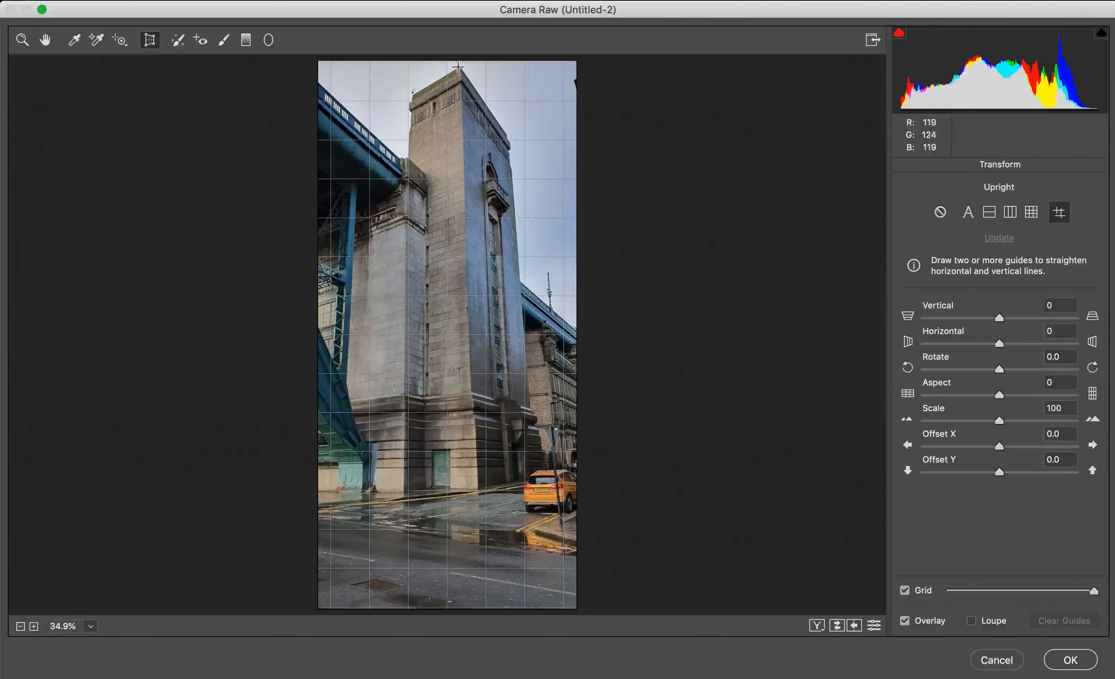
left_click_drag(462, 68, 508, 143)
left_click_drag(462, 68, 464, 100)
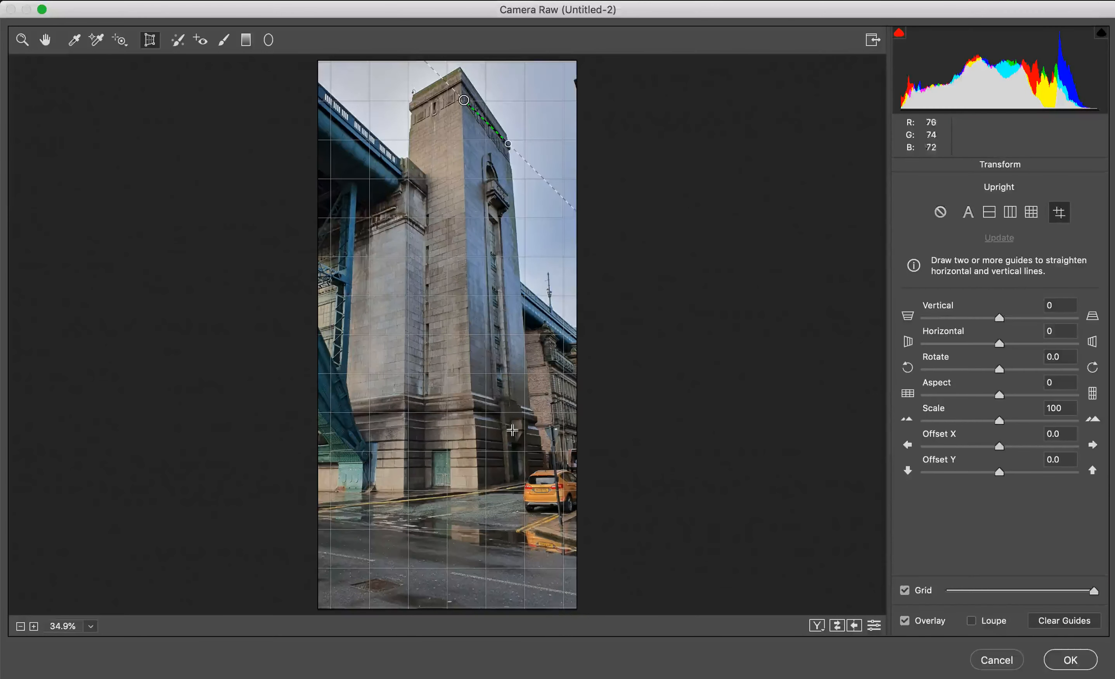
left_click_drag(478, 489, 549, 476)
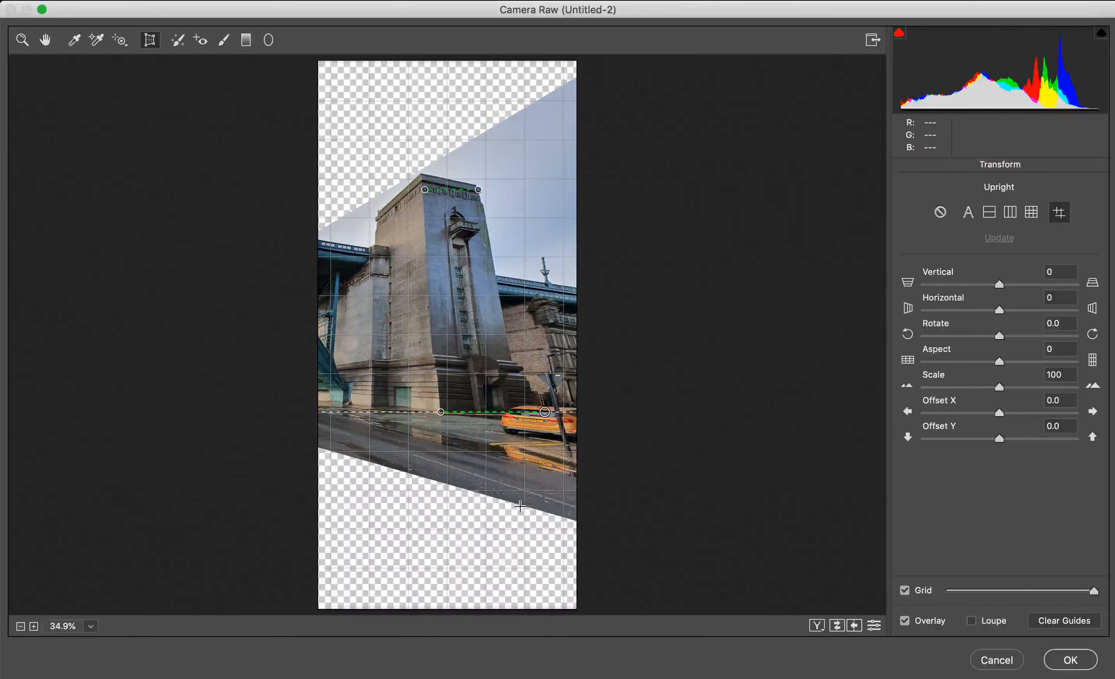
- Add vertical guides along both edges of the narrow tower face and apply the Camera Raw transform
mouse_move(423, 167)
left_mouse_down()
mouse_move(442, 471)
mouse_move(432, 345)
left_mouse_up()
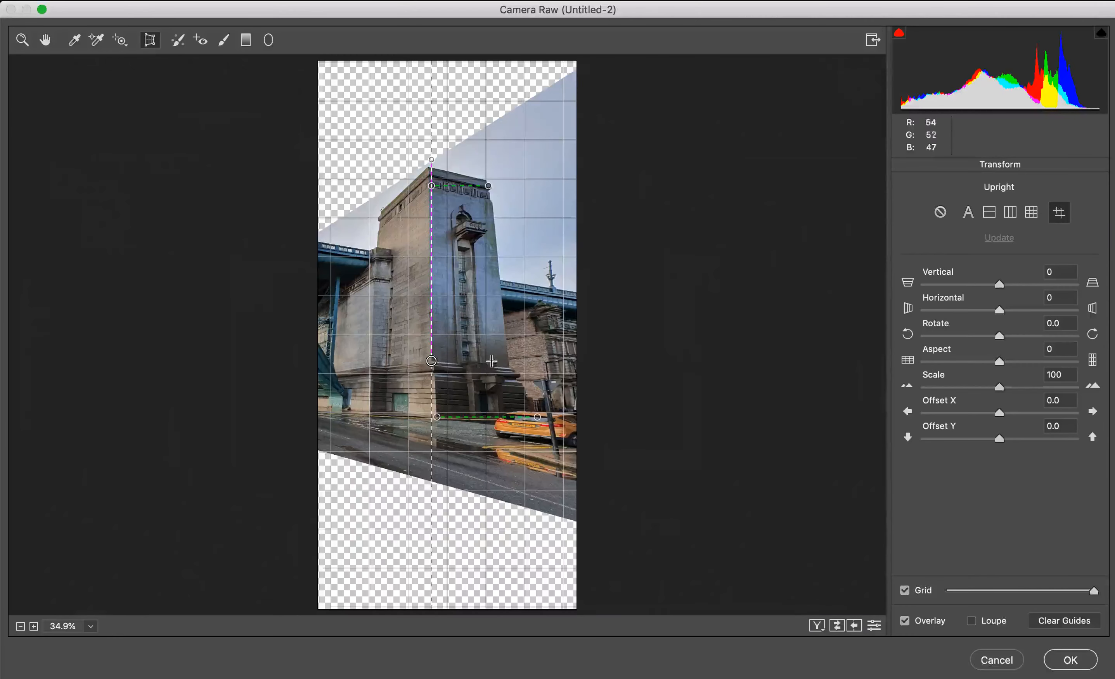
mouse_move(489, 168)
left_mouse_down()
mouse_move(521, 306)
mouse_move(512, 373)
left_mouse_up()
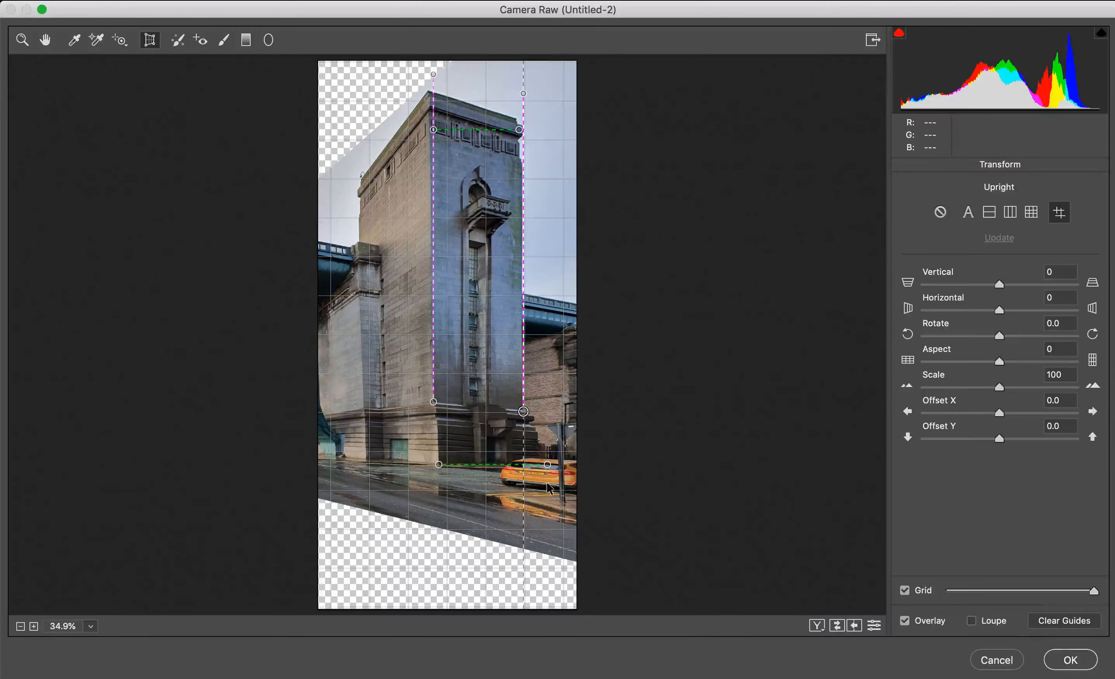
left_click(1066, 658)
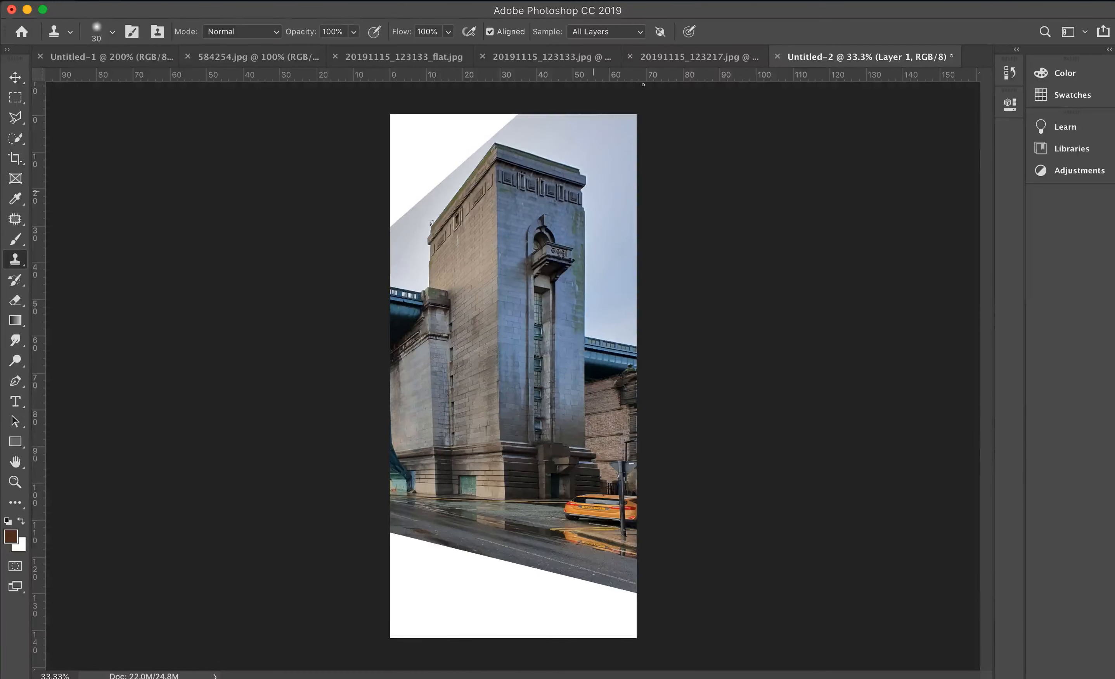
- Compare the straightened tower in Untitled-2 with the original photo 20191115_123217.jpg
left_click(709, 58)
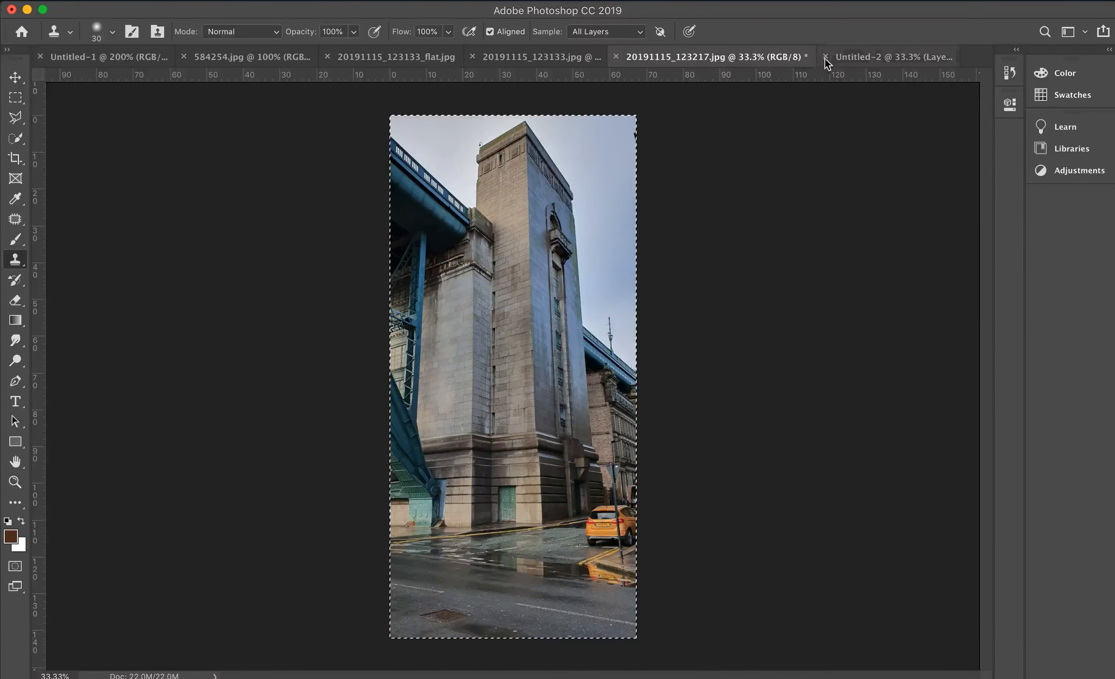
left_click(855, 57)
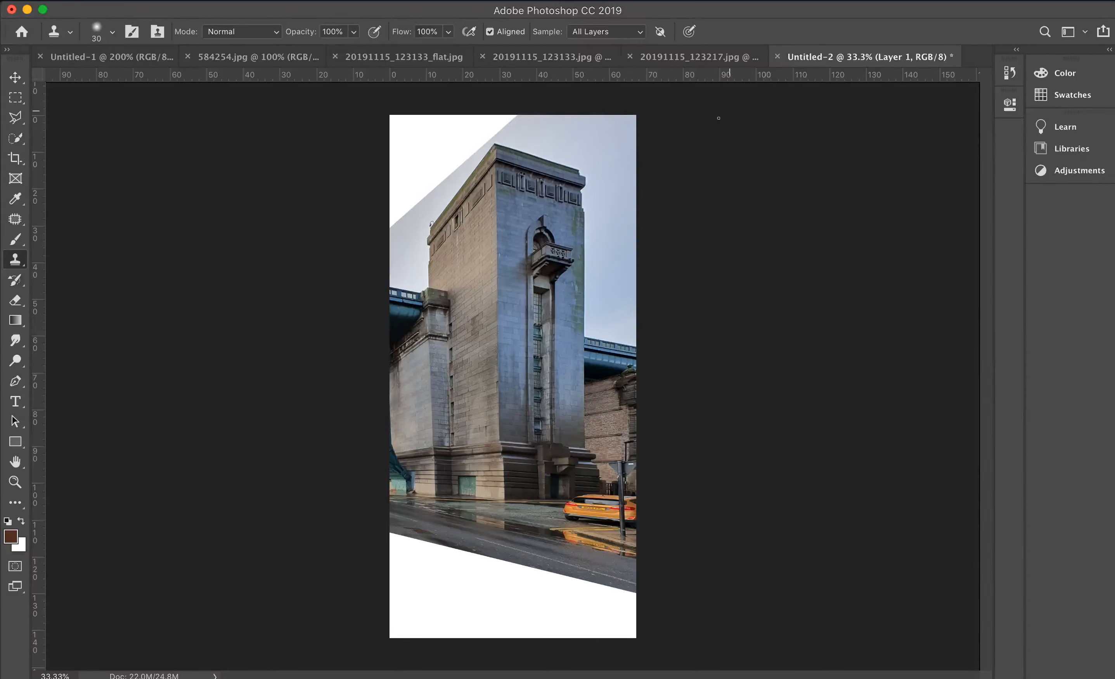
left_click(714, 57)
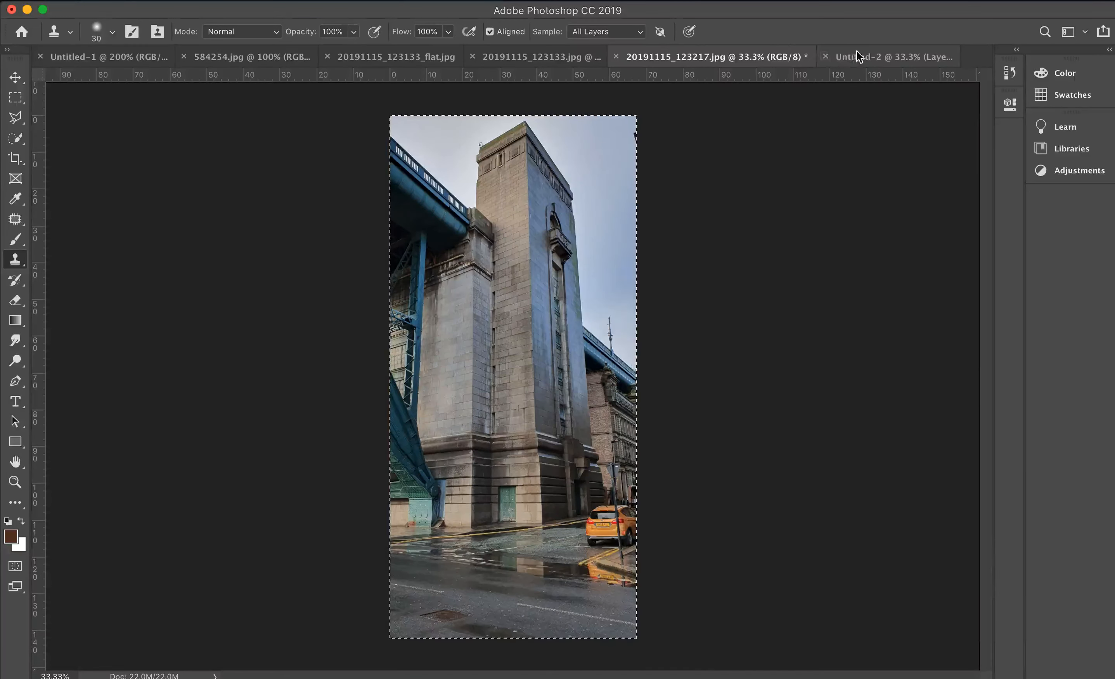
key("ctrl+Tab")
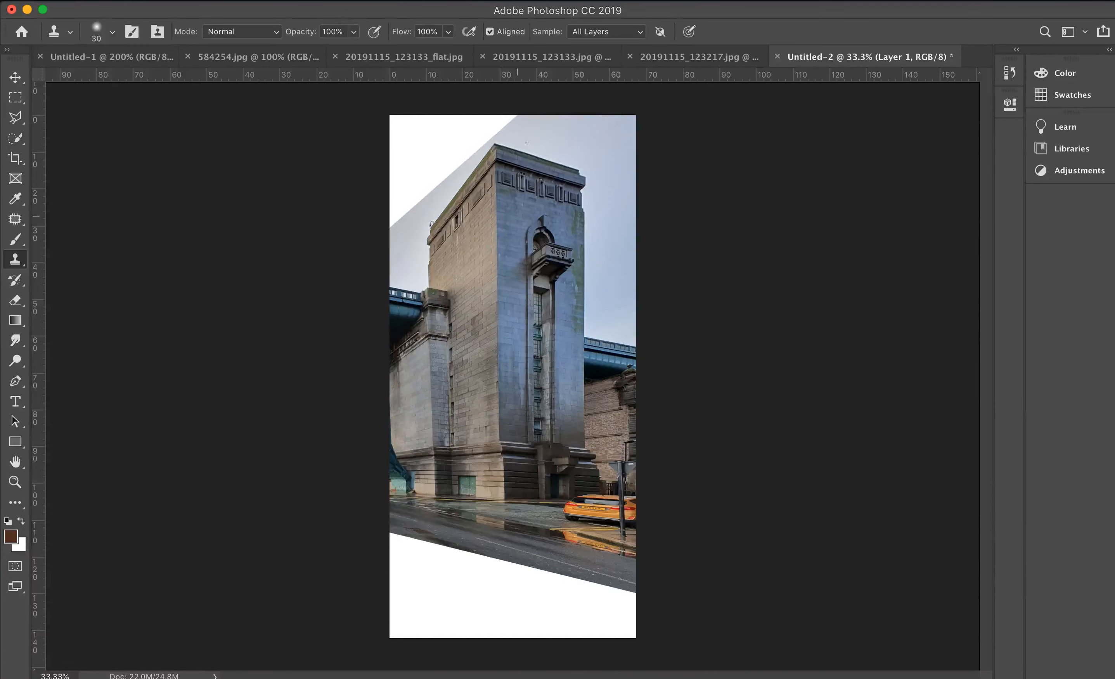
- Start a second guided Upright pass in Camera Raw, with horizontal guides along the narrow face's roofline and the ledge above its base
left_click(389, 1)
left_click(445, 90)
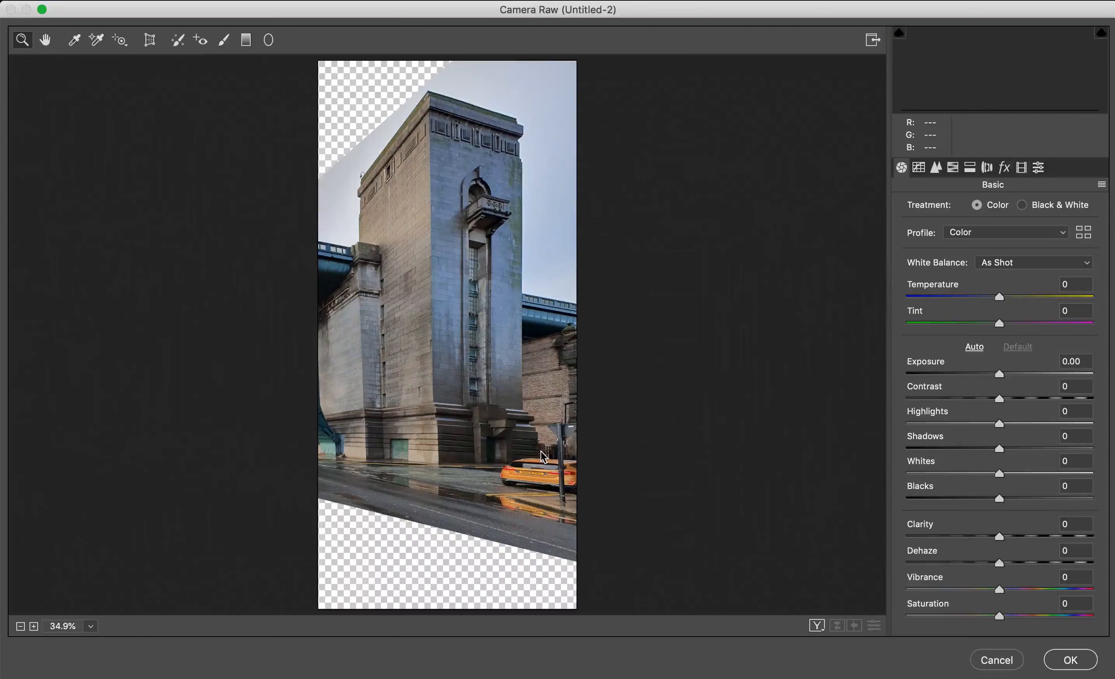
left_click(149, 41)
left_click(1060, 212)
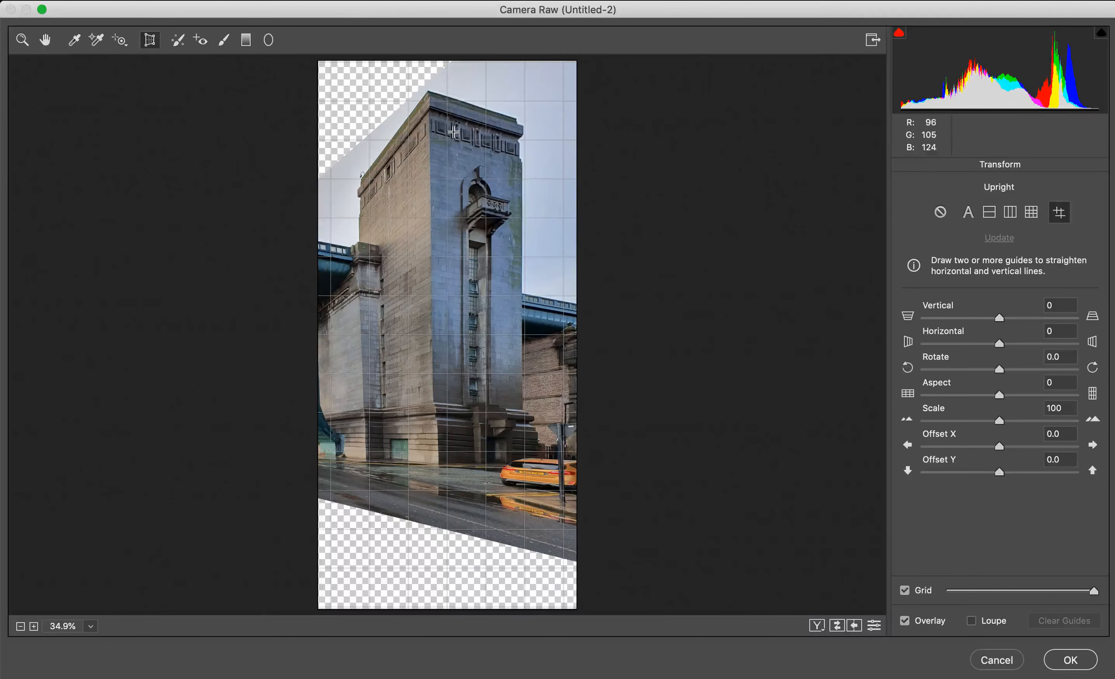
mouse_move(527, 125)
left_mouse_down()
mouse_move(405, 92)
mouse_move(427, 95)
left_mouse_up()
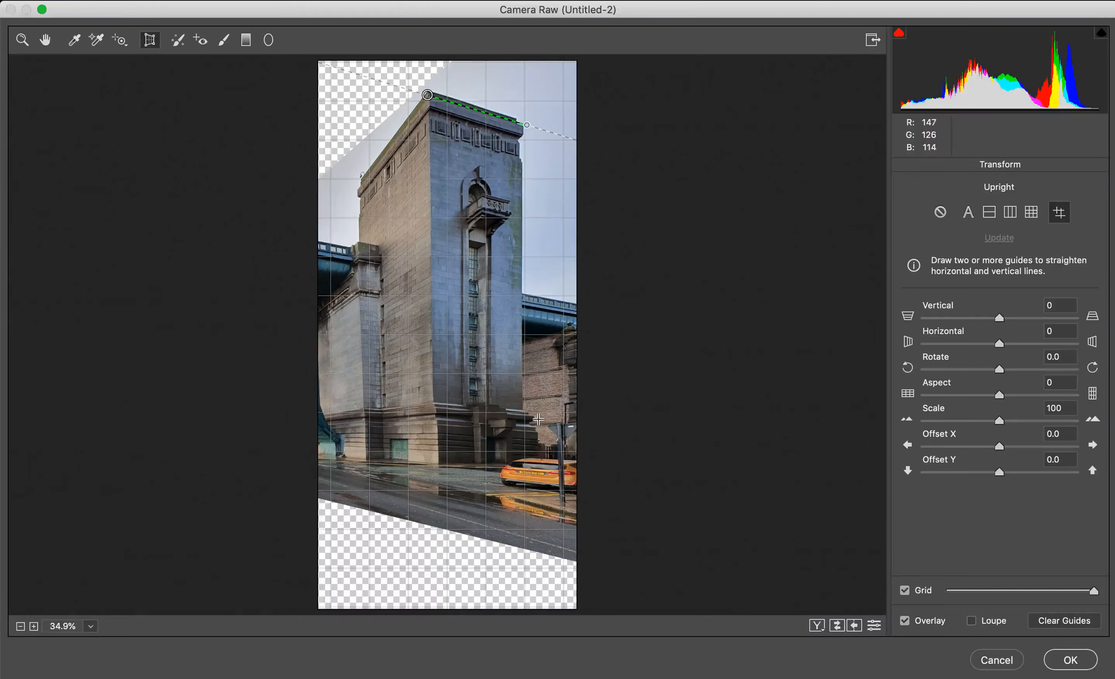
mouse_move(534, 417)
left_mouse_down()
mouse_move(423, 404)
mouse_move(433, 404)
left_mouse_up()
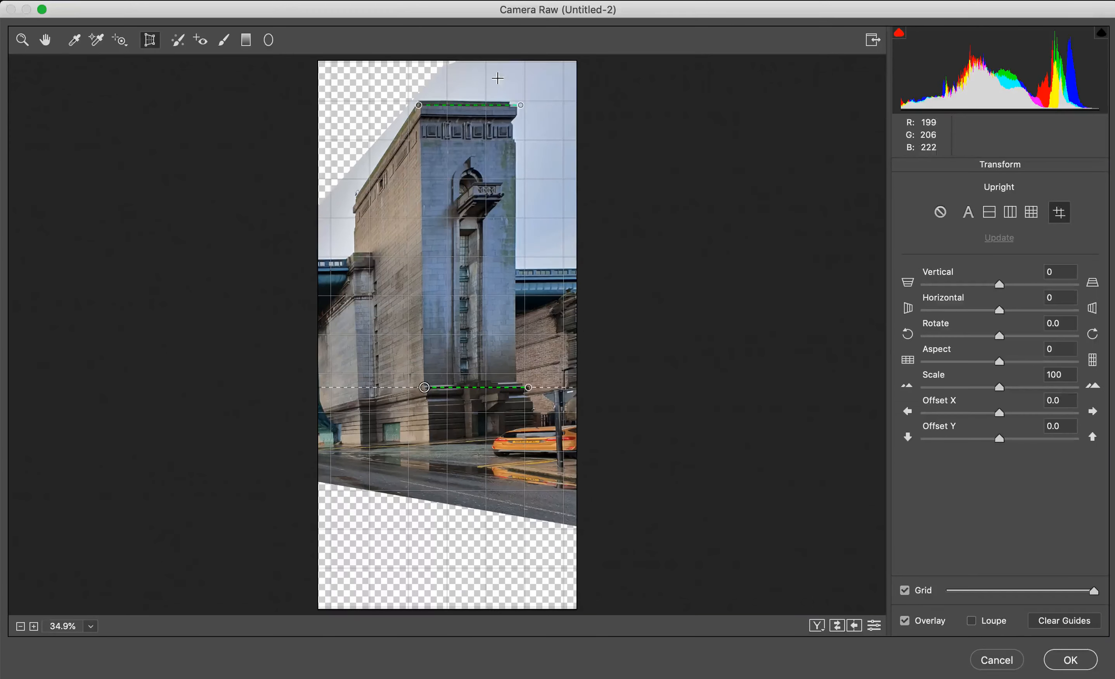
- Add vertical guides down both edges of the narrow face from roofline to ledge and apply the second transform
left_click_drag(421, 88, 423, 380)
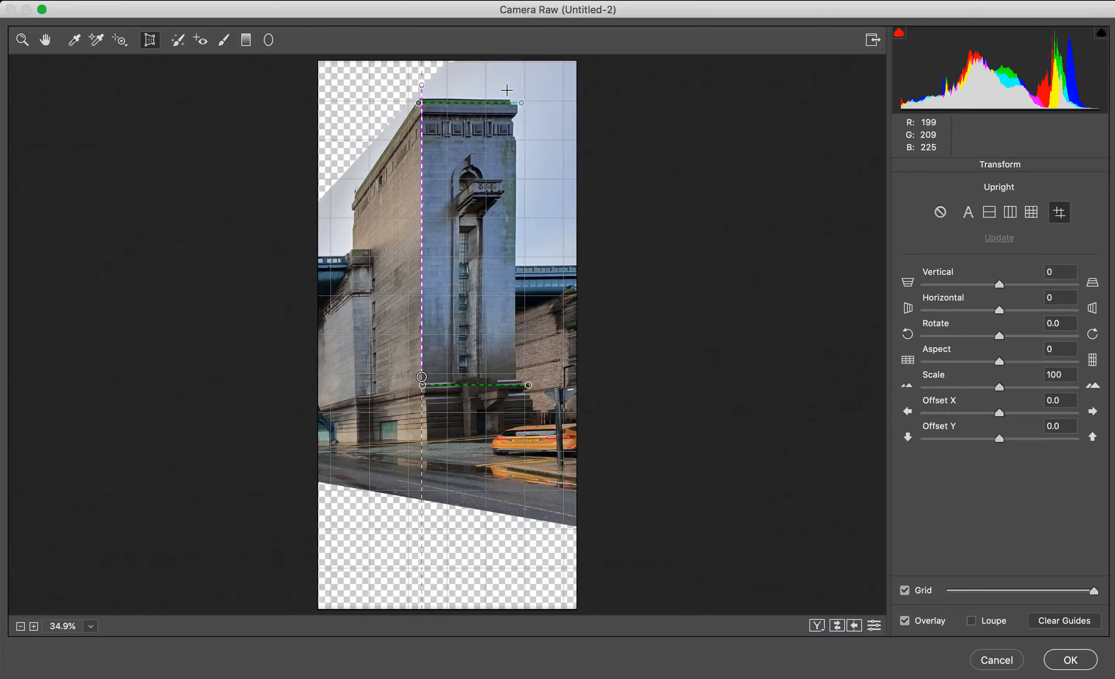
left_click_drag(516, 82, 516, 375)
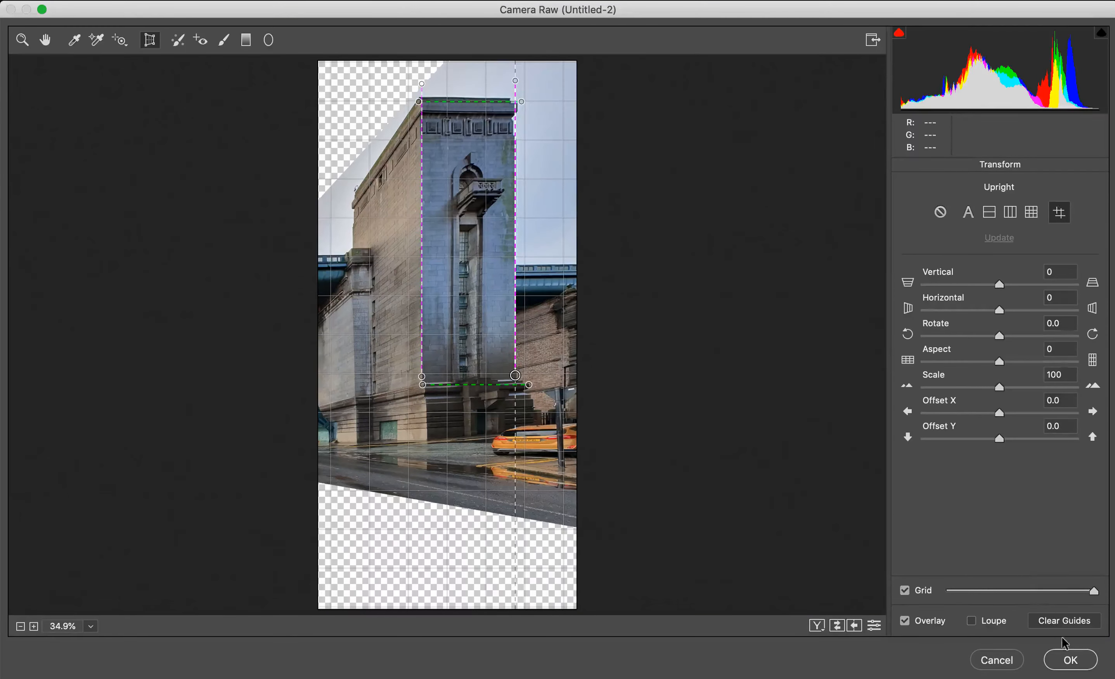
left_click(1072, 662)
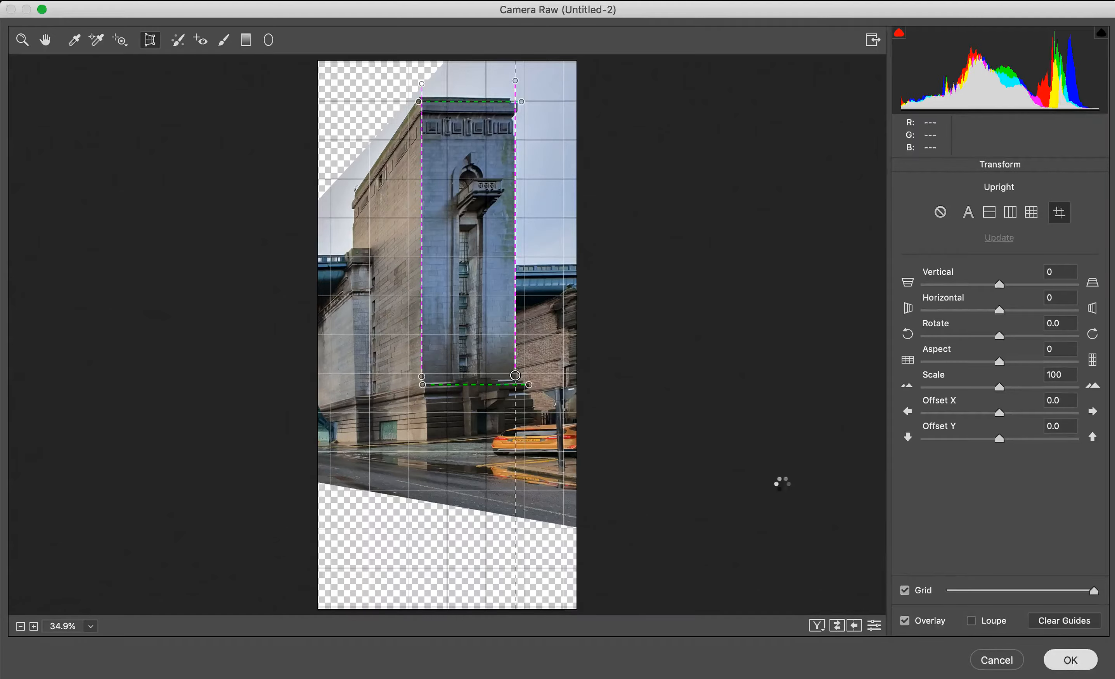
- Examine the balcony and roofline of the twice-corrected tower face and check them against the original photo
key("super+plus")
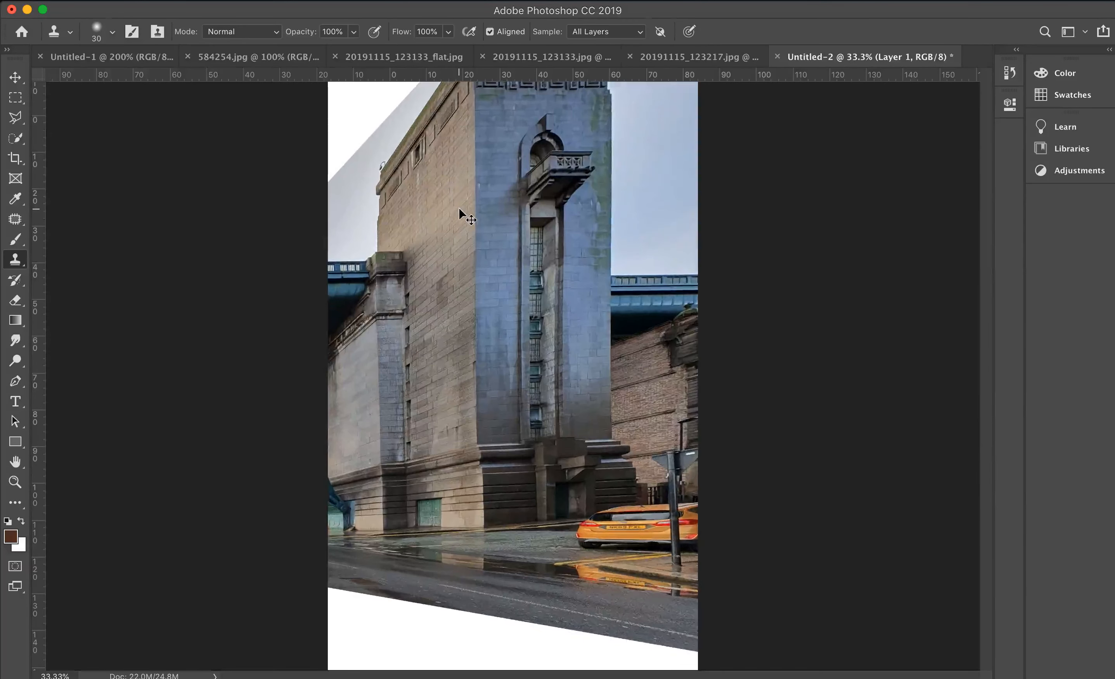
left_click(459, 210)
left_click_drag(603, 187, 580, 355)
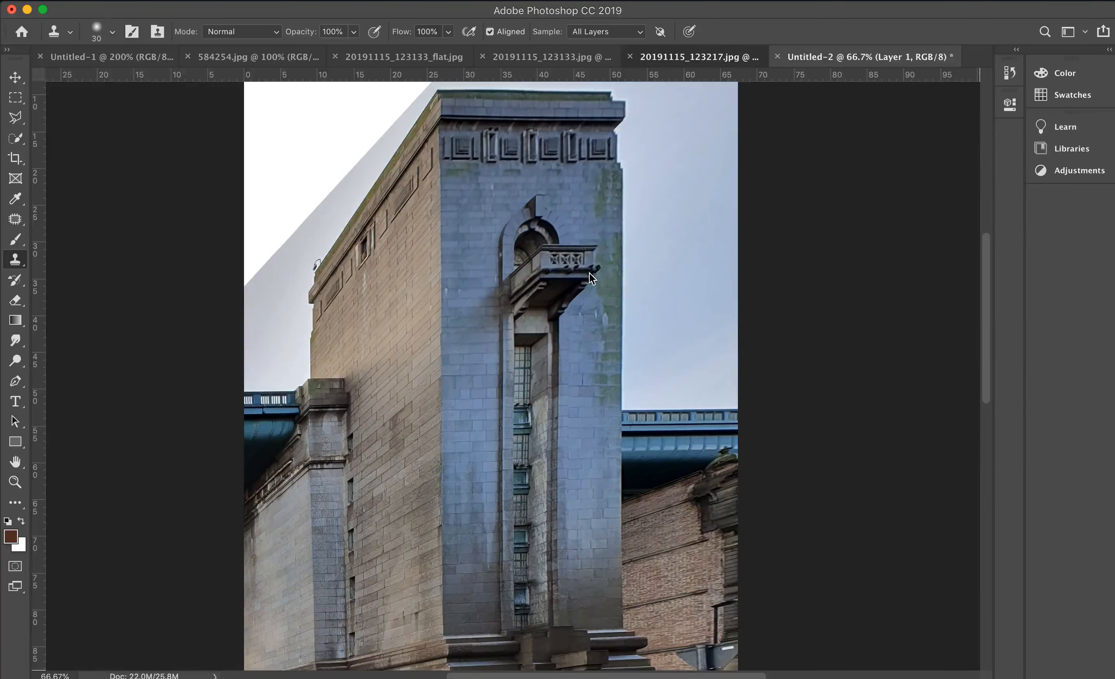
key("ctrl+shift+Tab")
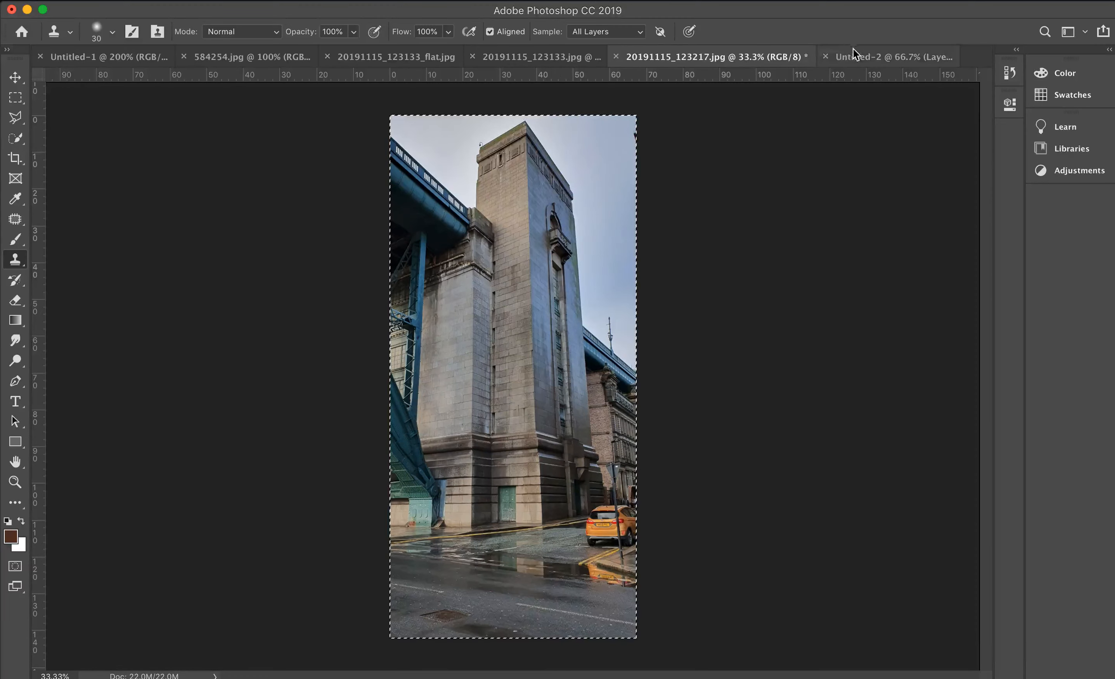
left_click(831, 58)
- Inspect the flattened tower face up close, from the arched balcony down the window strip to the base
key("super+plus")
key("super+plus")
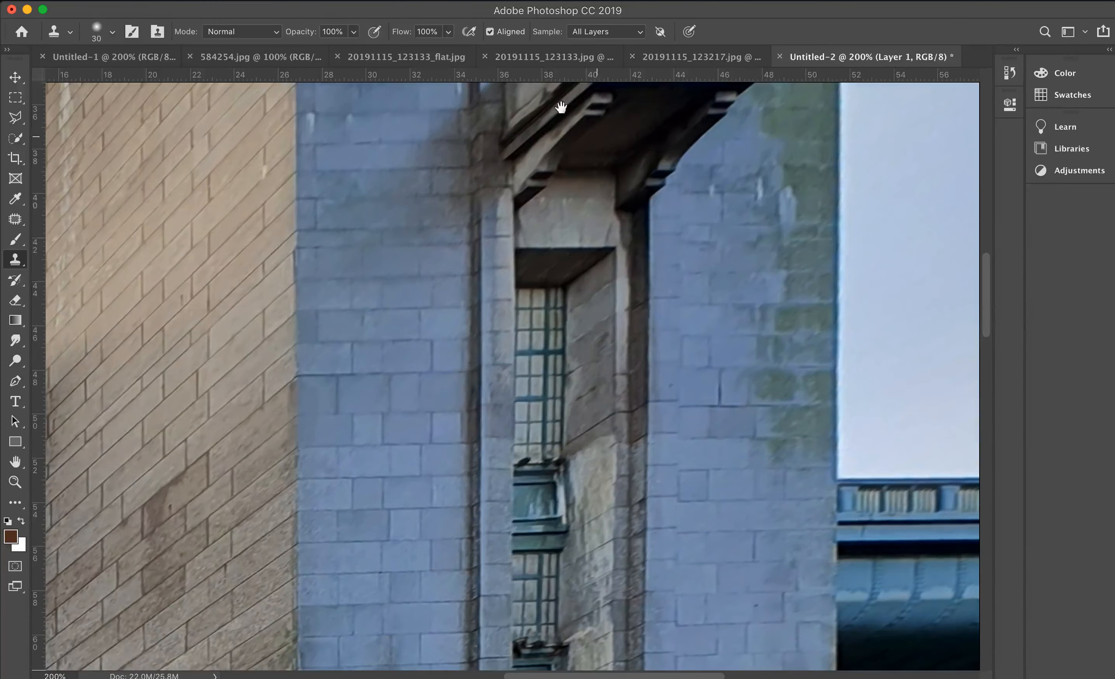
scroll(539, 249, "up", 5)
key("super+minus")
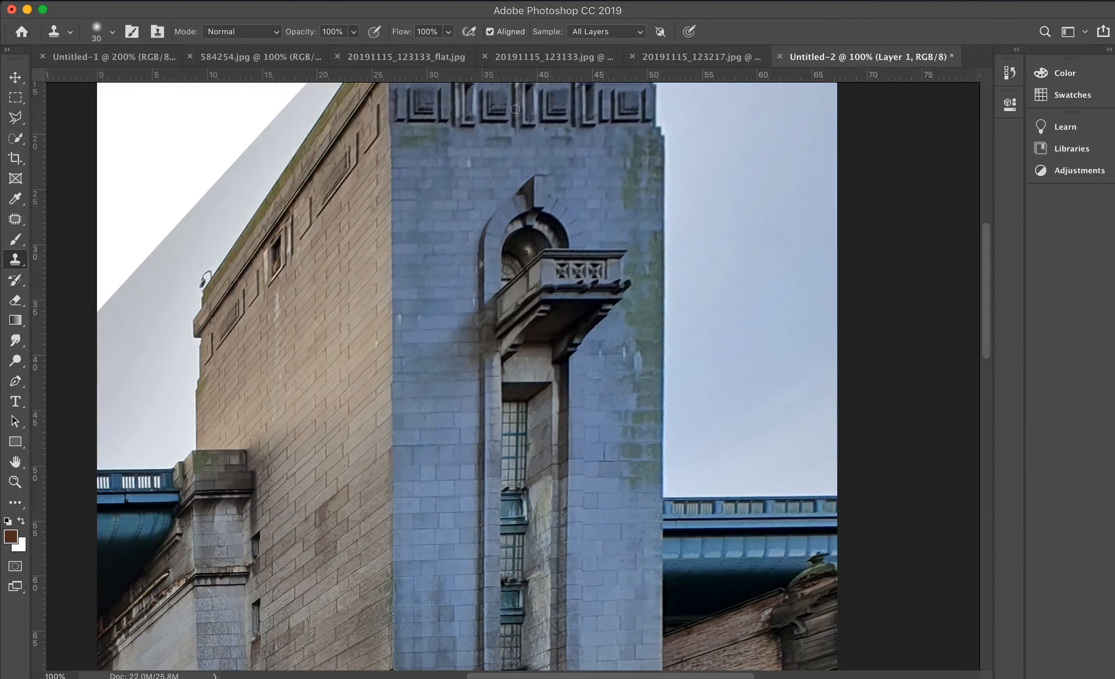
left_click_drag(462, 347, 498, 117)
mouse_move(478, 289)
left_mouse_down()
mouse_move(465, 117)
mouse_move(468, 286)
left_mouse_up()
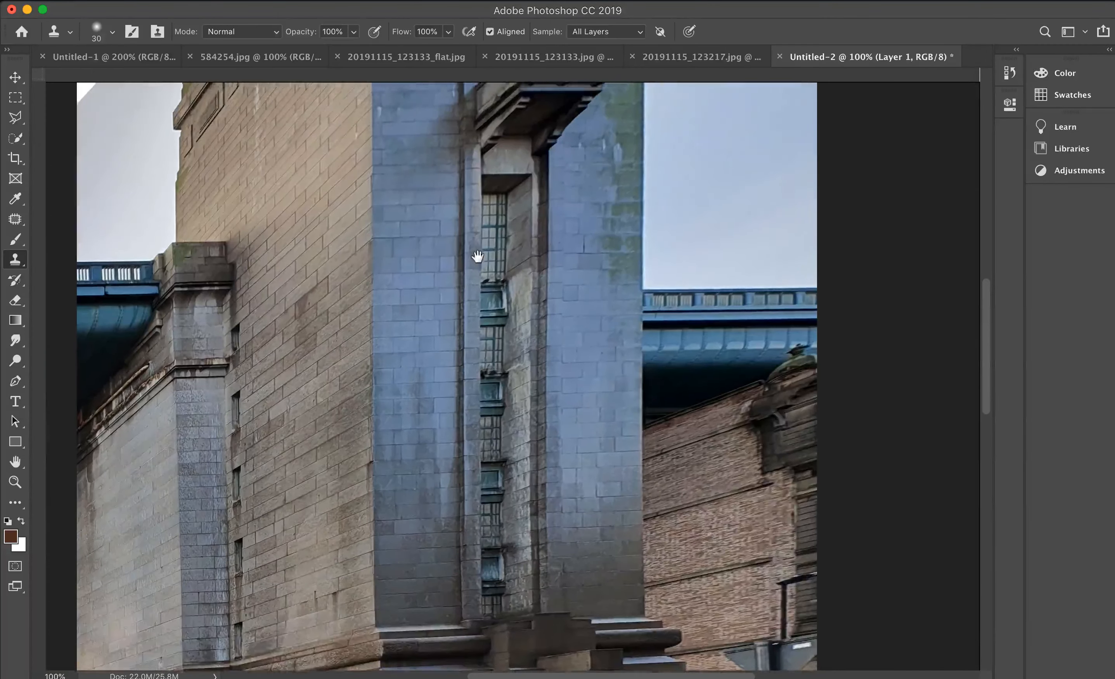
mouse_move(500, 194)
left_mouse_down()
mouse_move(505, 261)
mouse_move(488, 246)
left_mouse_up()
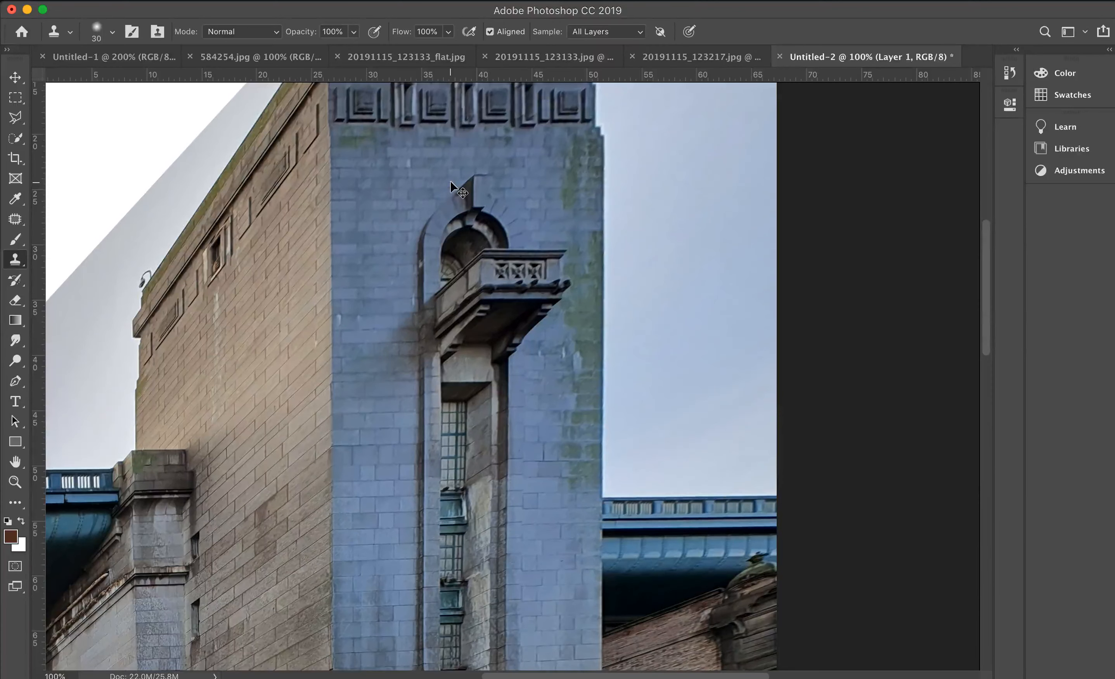
key("super+minus")
key("super+plus")
left_click_drag(494, 457, 511, 298)
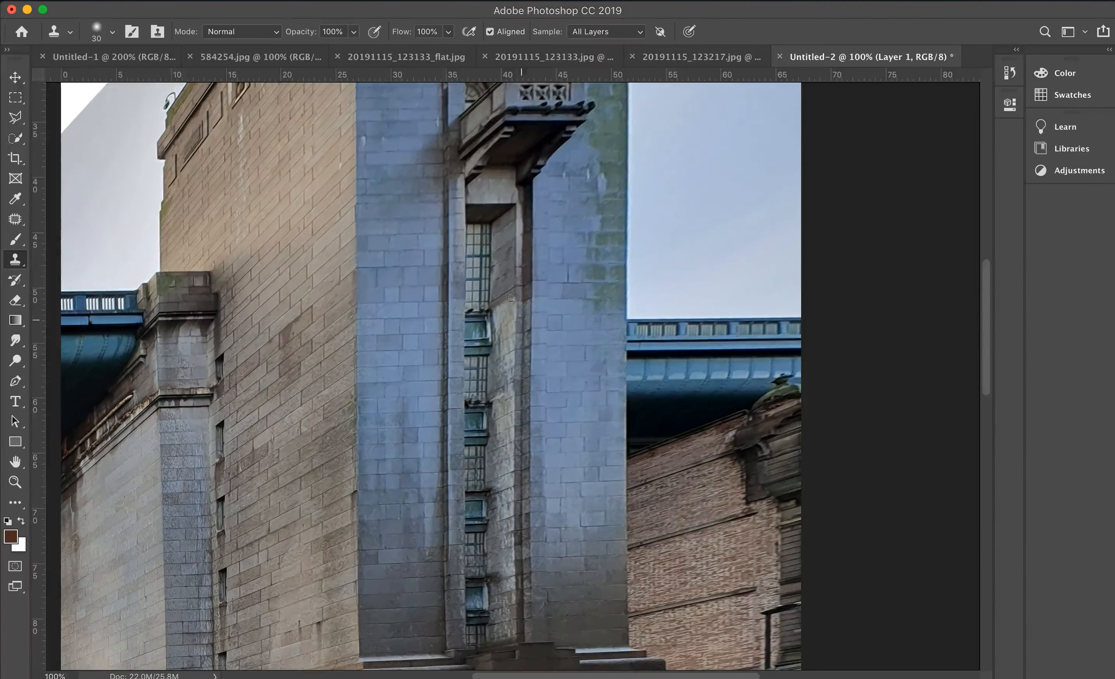
key("super+minus")
key("super+minus")
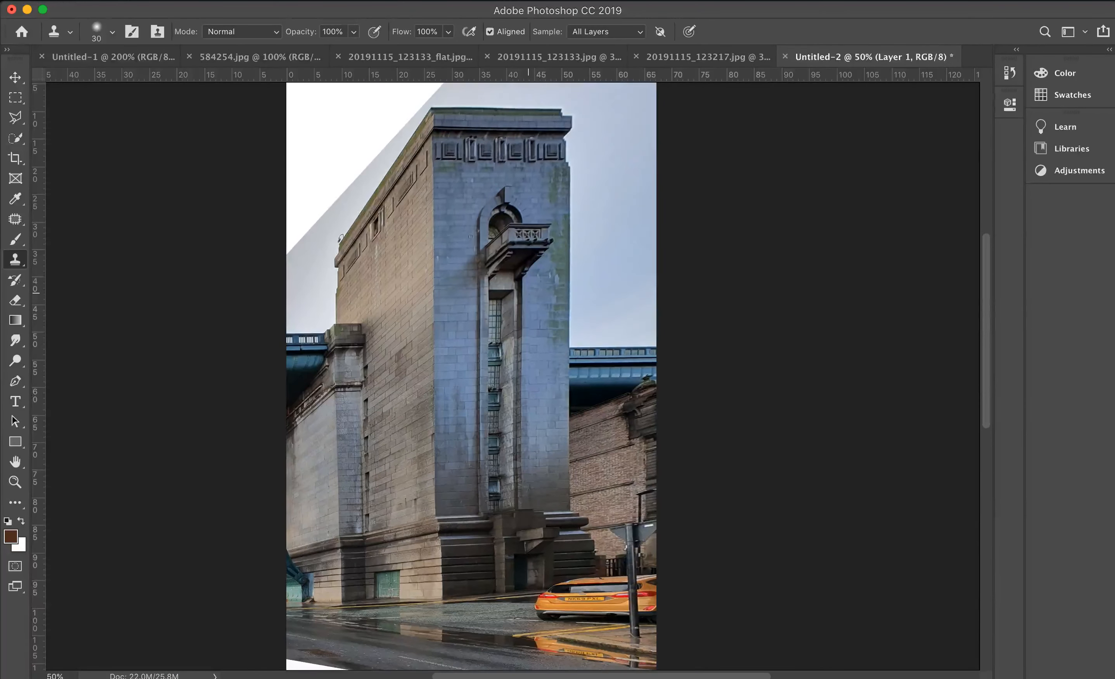
- Compare the overall shape of the flattened tower with the original photo once more
left_click(713, 51)
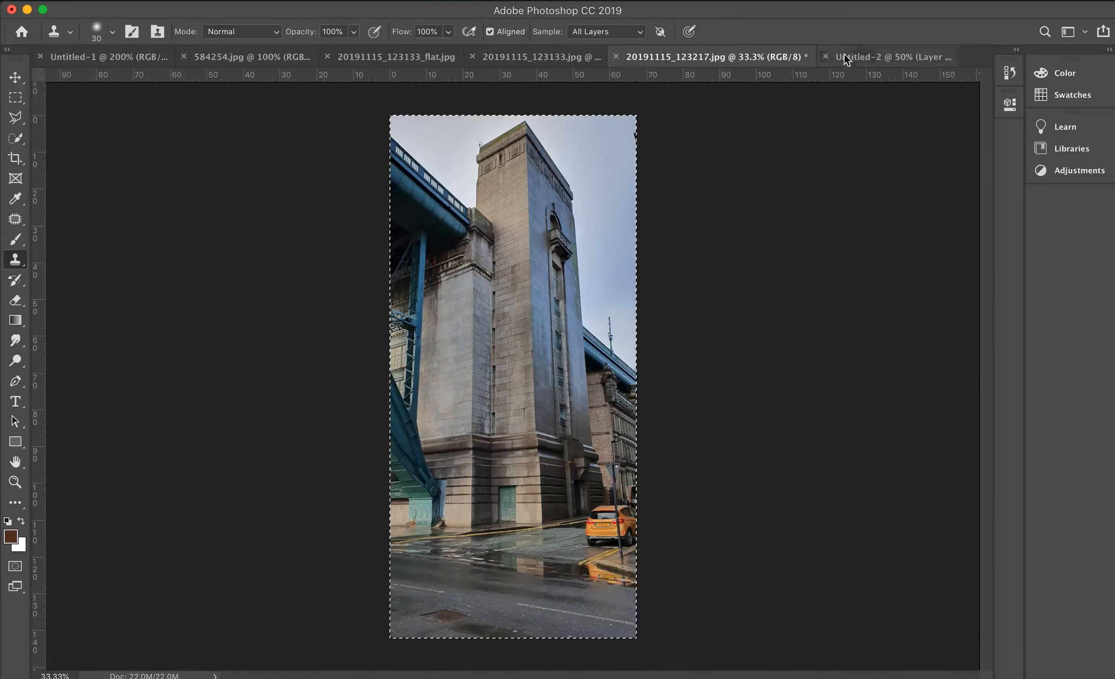
left_click(857, 55)
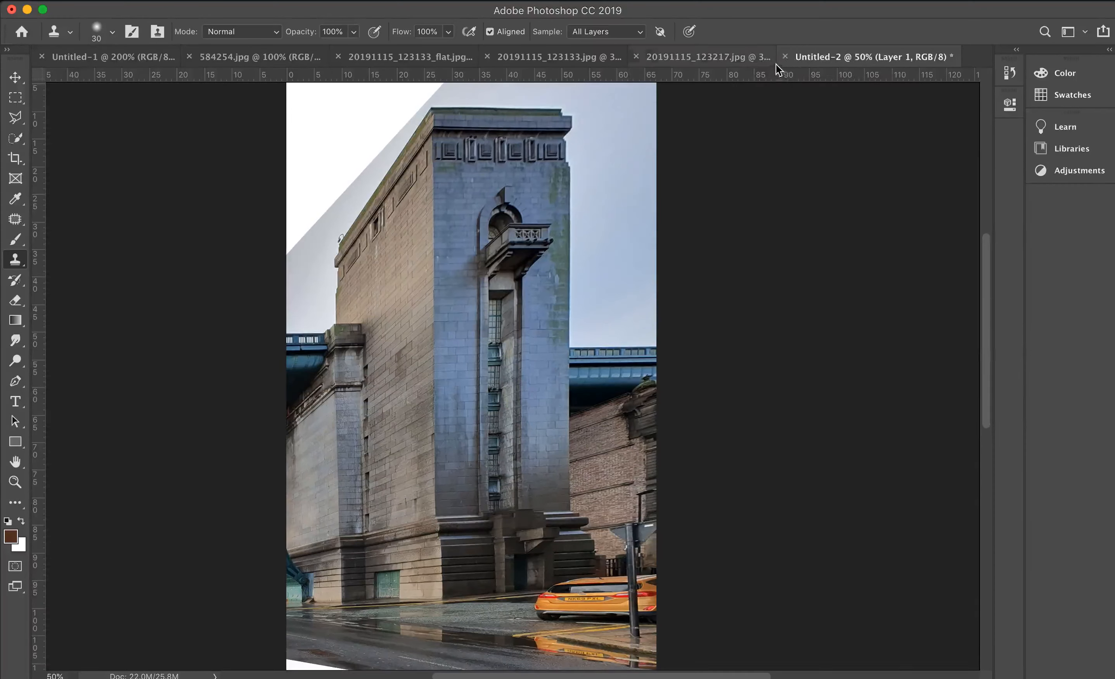
left_click(749, 52)
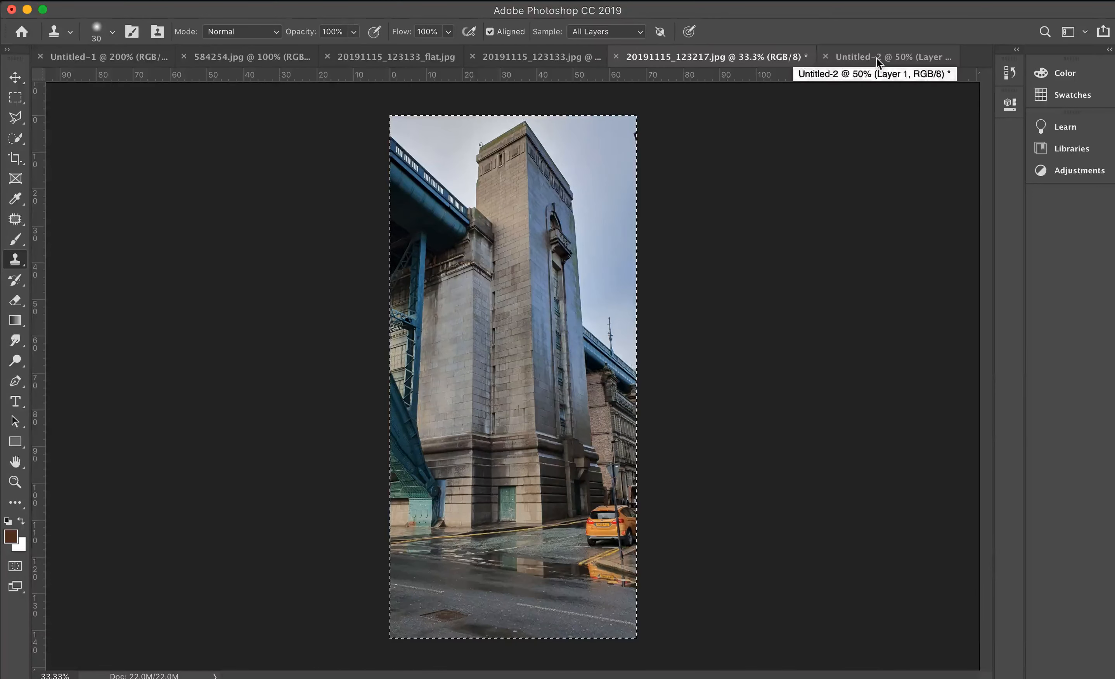
- Review the flattened tower image and the mossy bark texture document
left_click(877, 59)
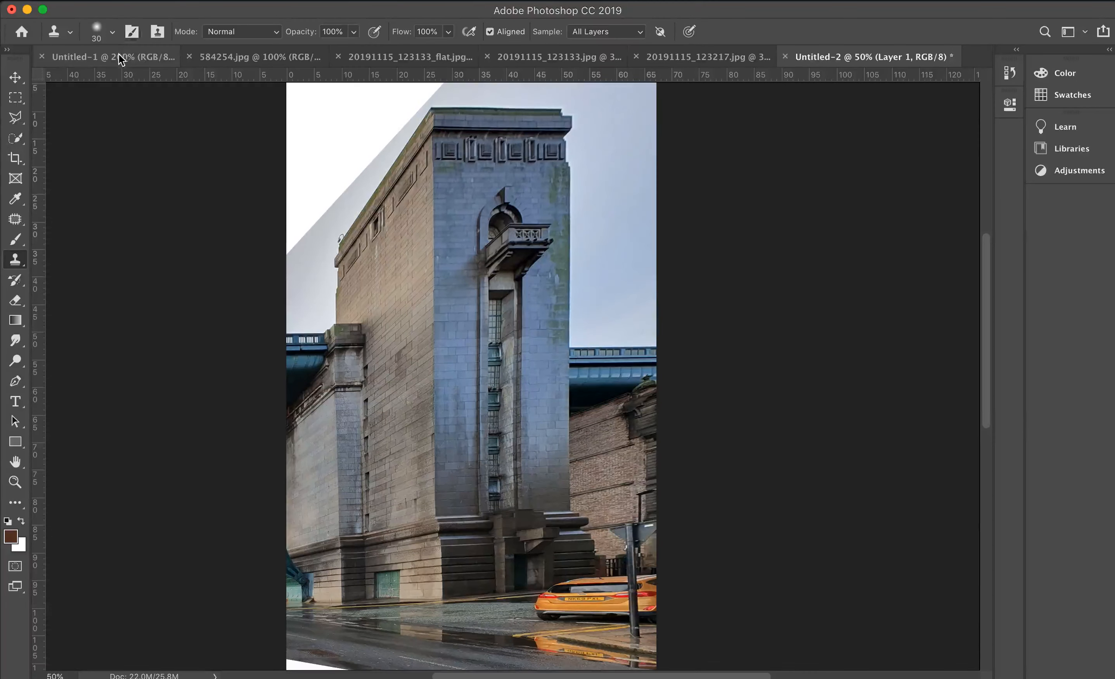
left_click(135, 53)
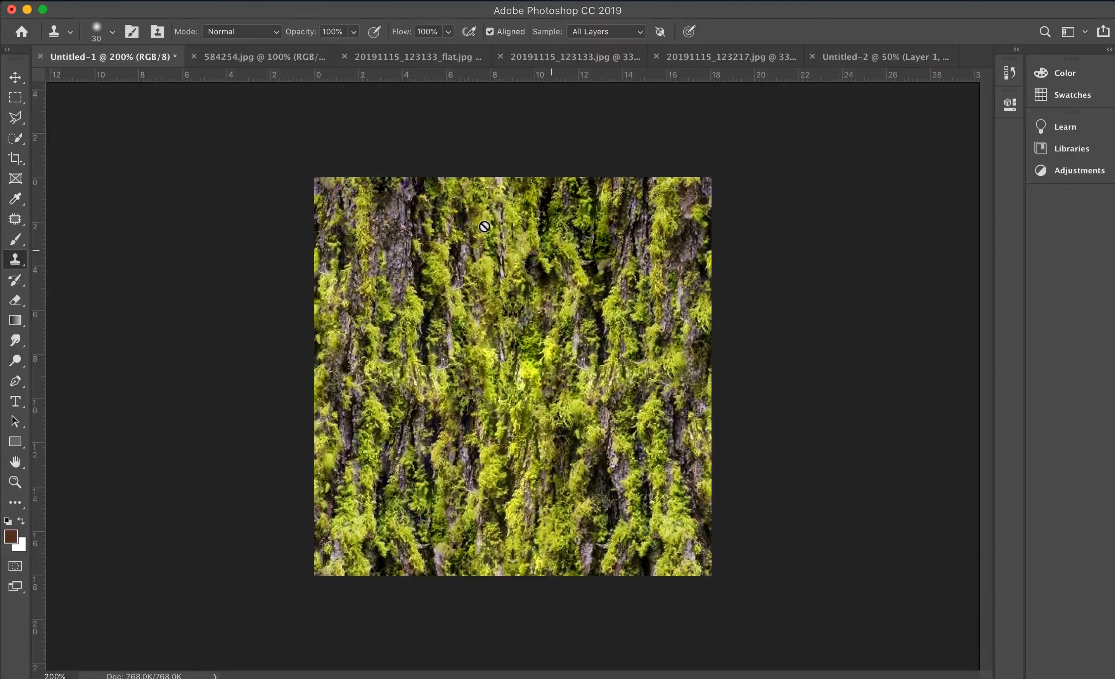
left_click(388, 1)
left_click(387, 2)
left_click(384, 1)
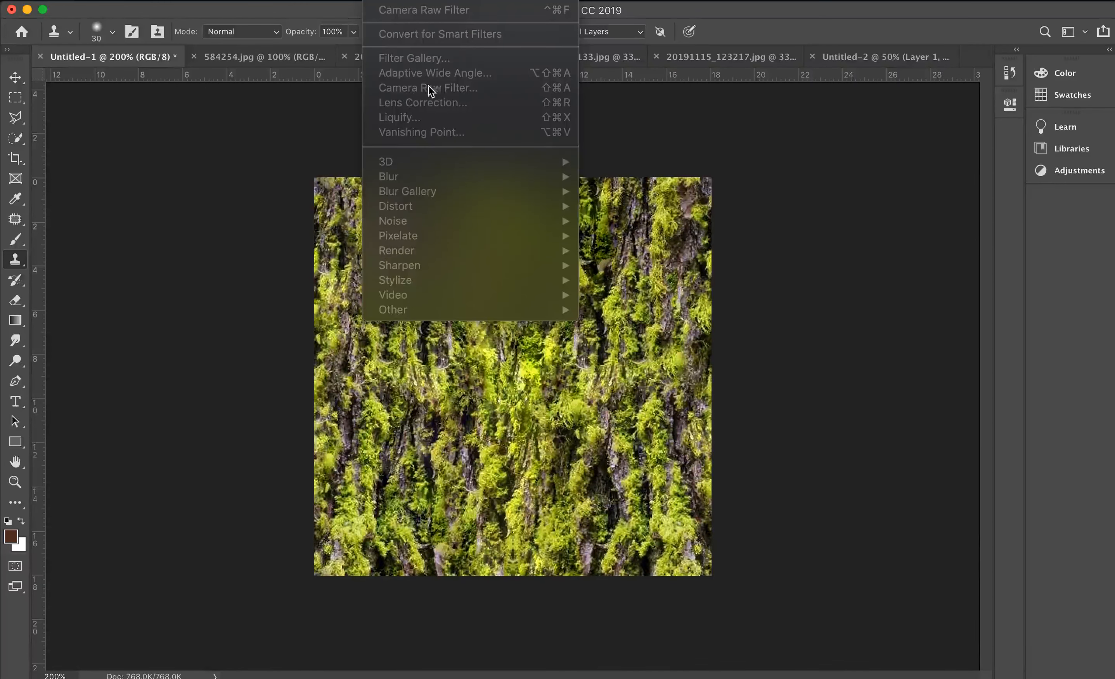
left_click(845, 155)
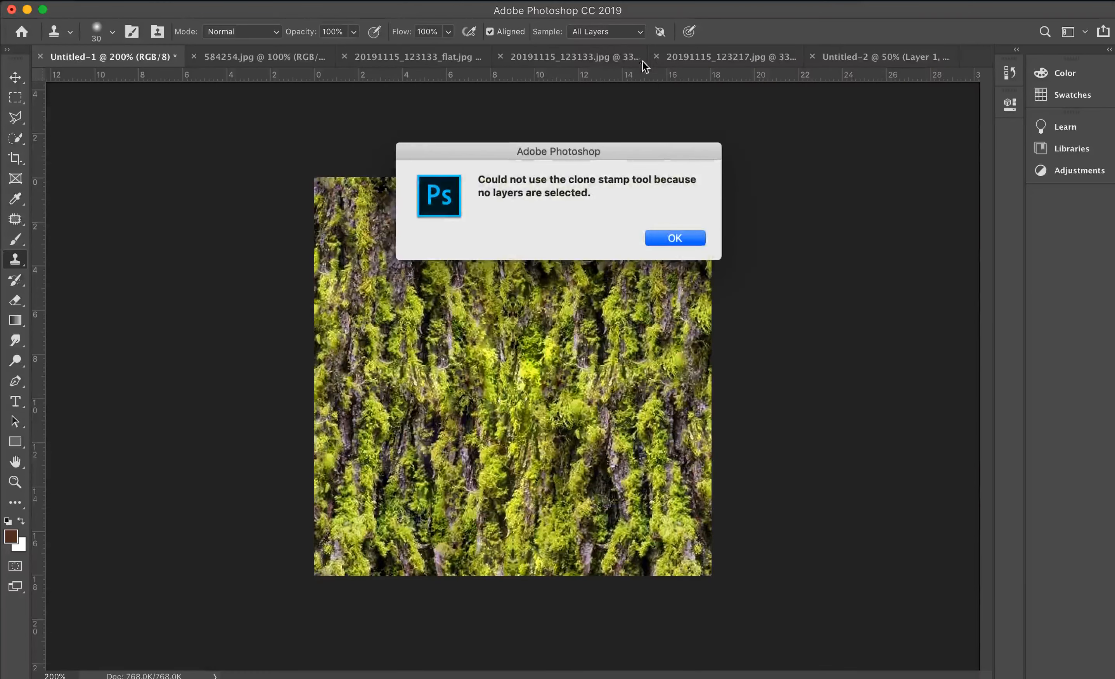
left_click(681, 237)
- Compare the original corner building and tower photos with the flattened building facade, viewing the facade at 100%
left_click(571, 62)
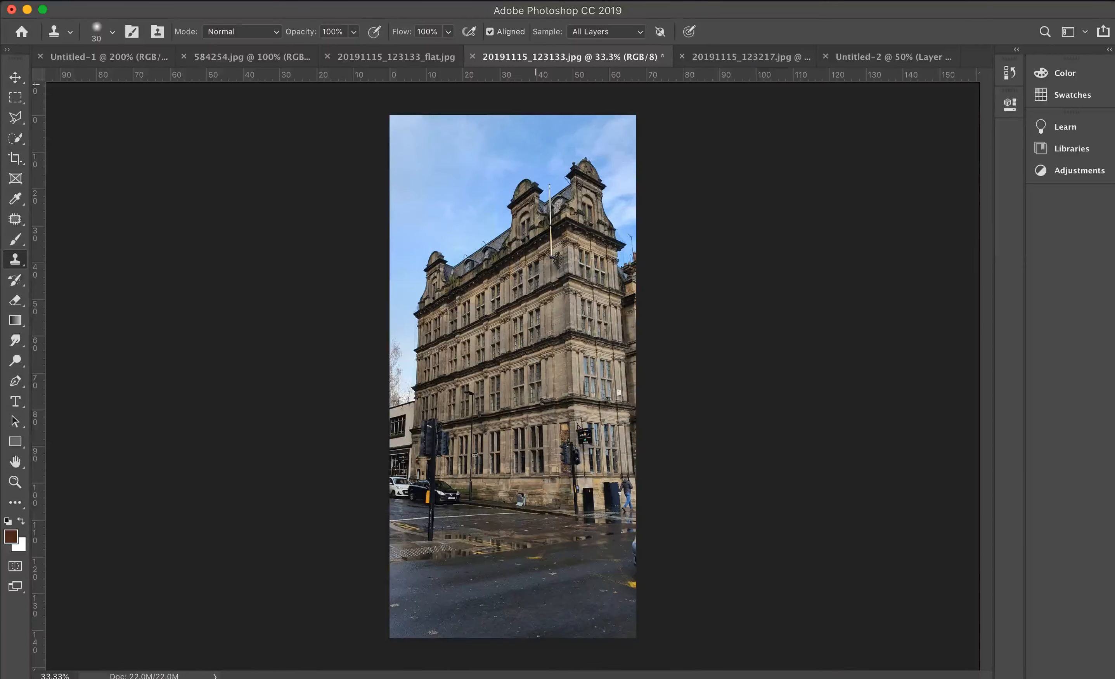
left_click(750, 59)
left_click(446, 56)
key("super+1")
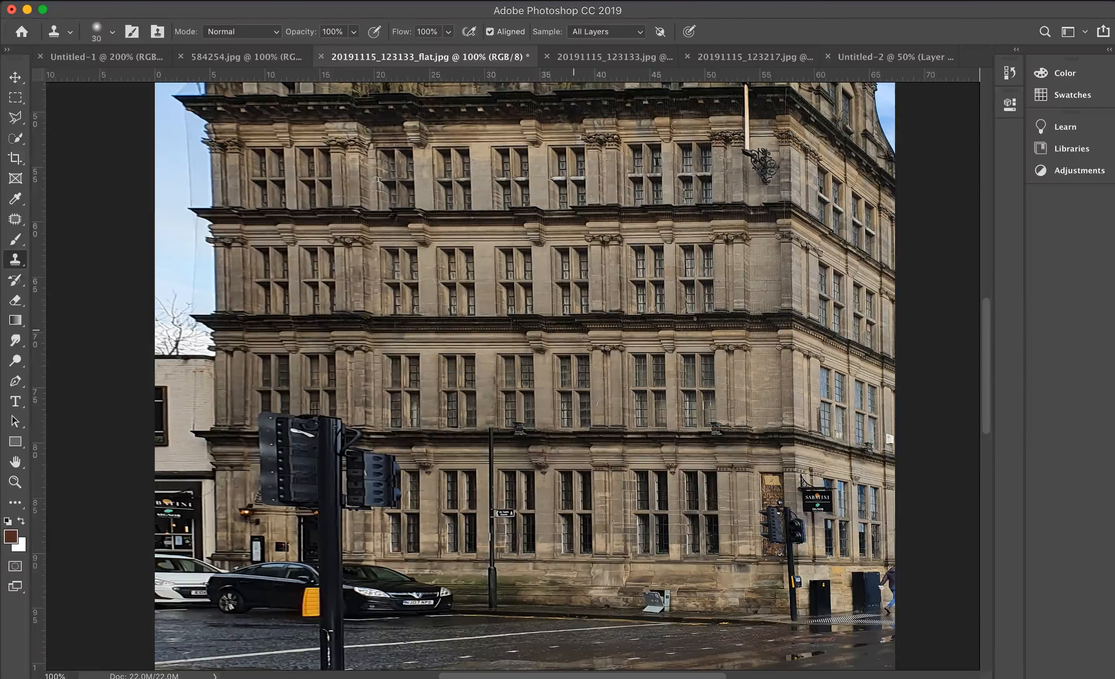